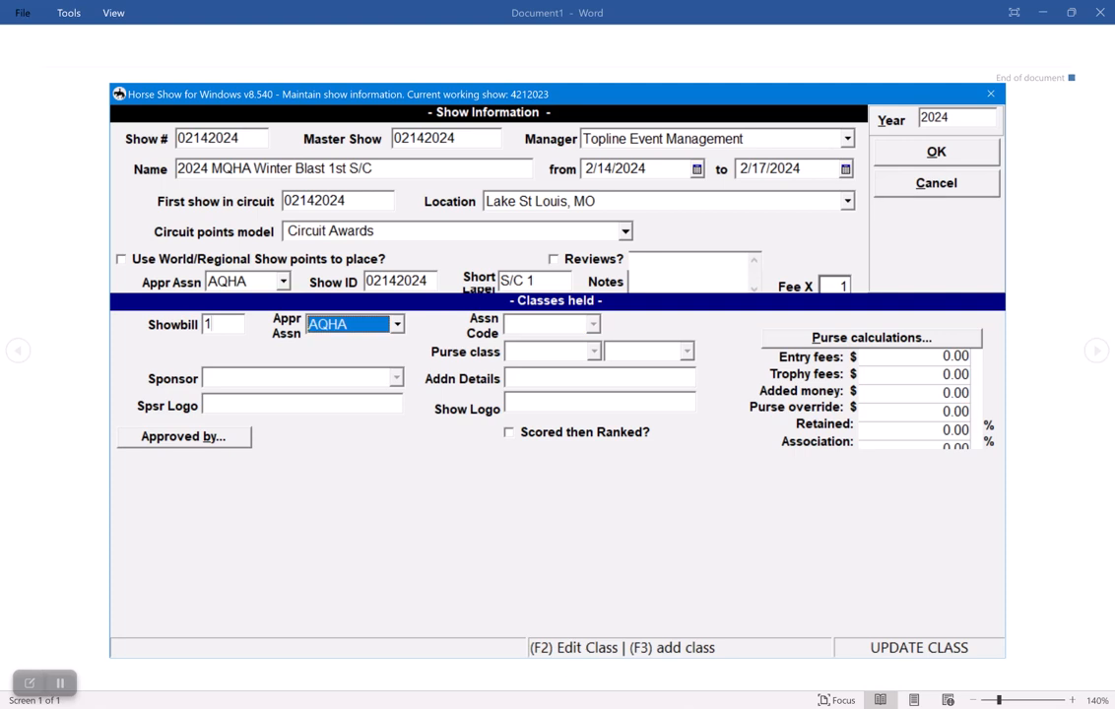
{"action": "key", "text": "shift+Tab"}
{"action": "key", "text": "Tab"}
Enter AQHA class code 138004 (L1 Trail) for showbill 1, accept its default purse class, and continue to its go details.
{"action": "type", "text": "13"}
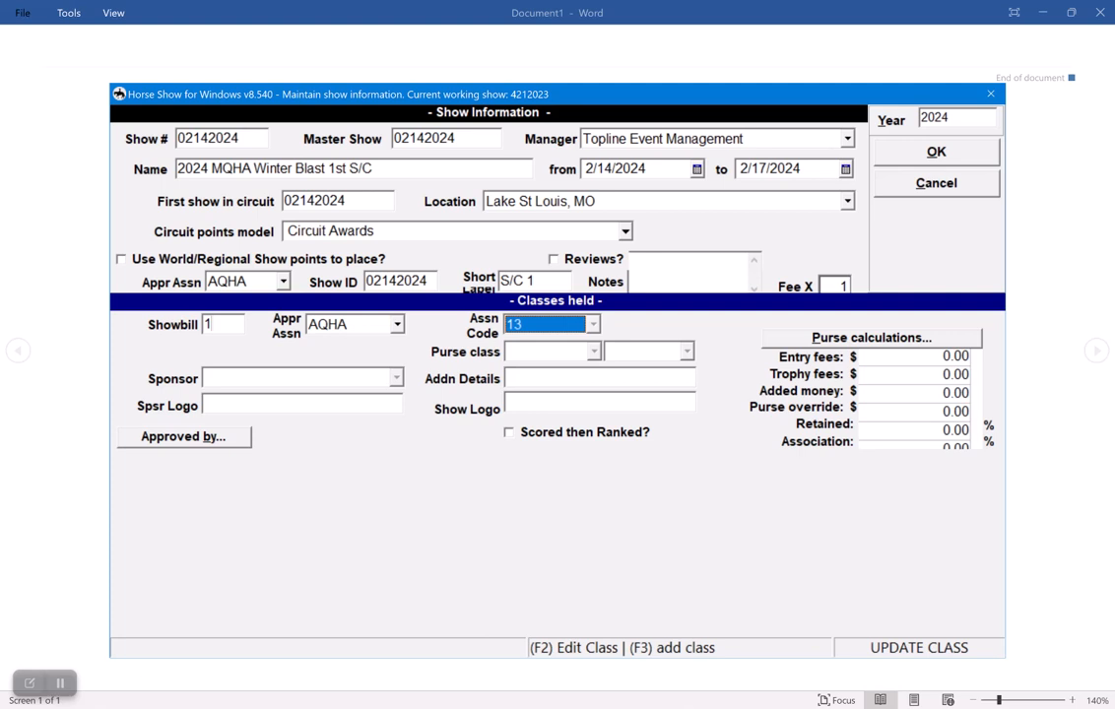
{"action": "type", "text": "8200"}
{"action": "key", "text": "BackSpace"}
{"action": "key", "text": "BackSpace"}
{"action": "key", "text": "BackSpace"}
{"action": "type", "text": "004"}
{"action": "key", "text": "Tab"}
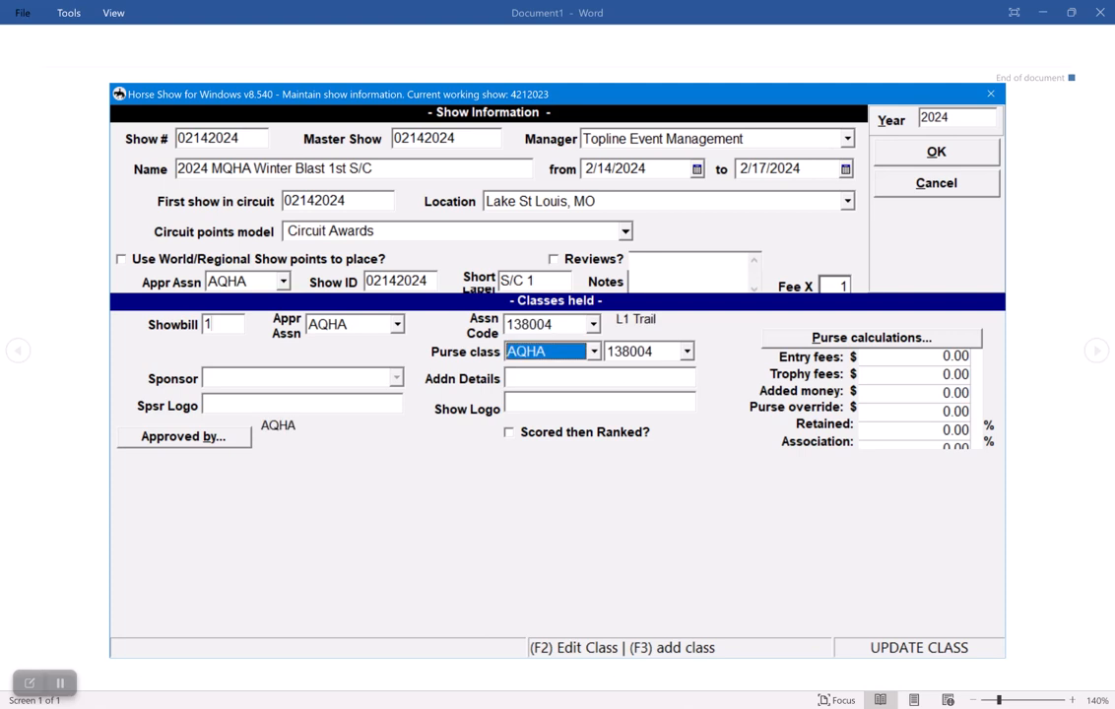
{"action": "key", "text": "Tab"}
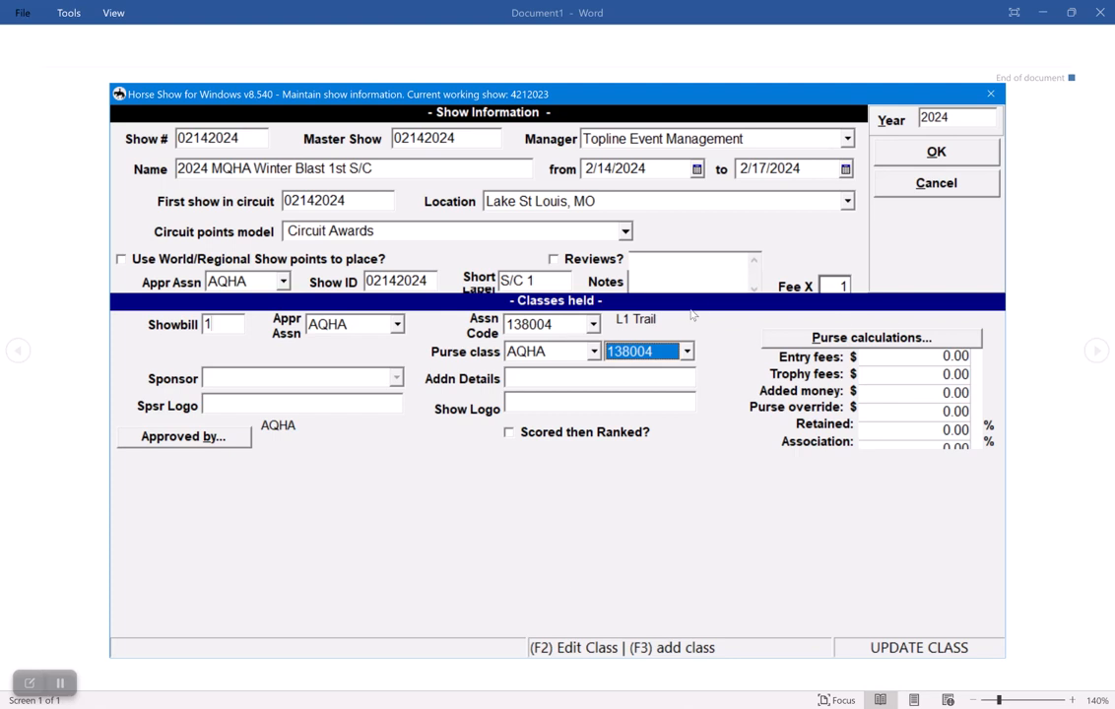
{"action": "key", "text": "Return"}
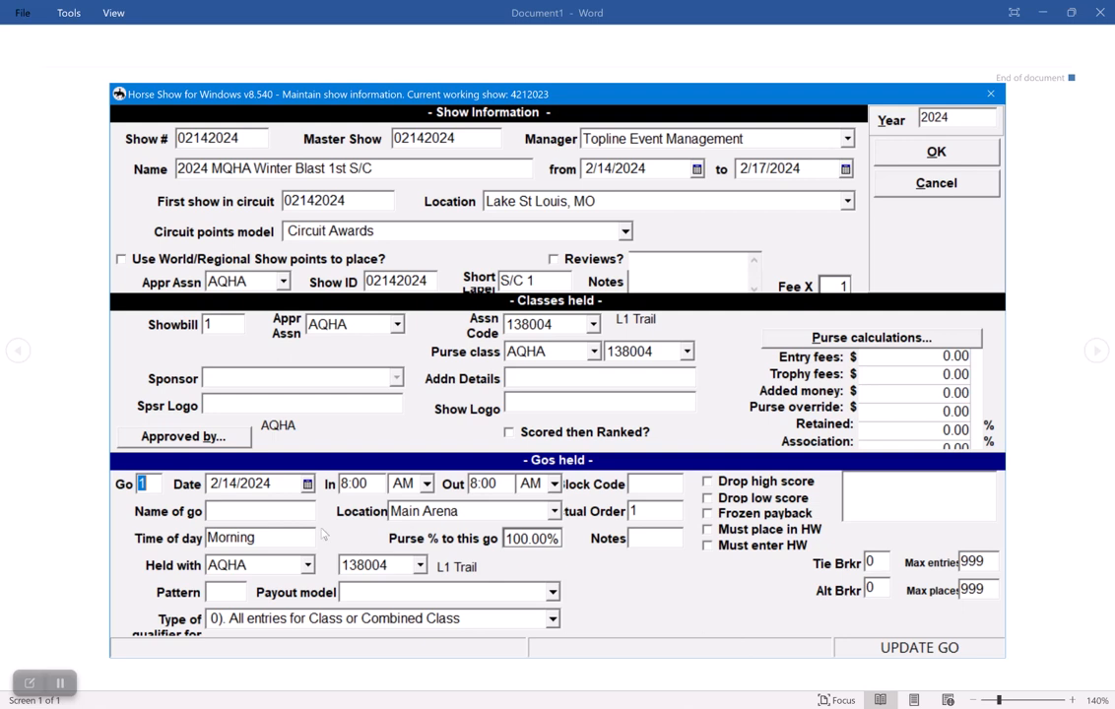
Set the L1 Trail go's date to 2/15/2024 and its location to Back Arena, then save it and return to the class list.
{"action": "left_click", "coordinate": [308, 487]}
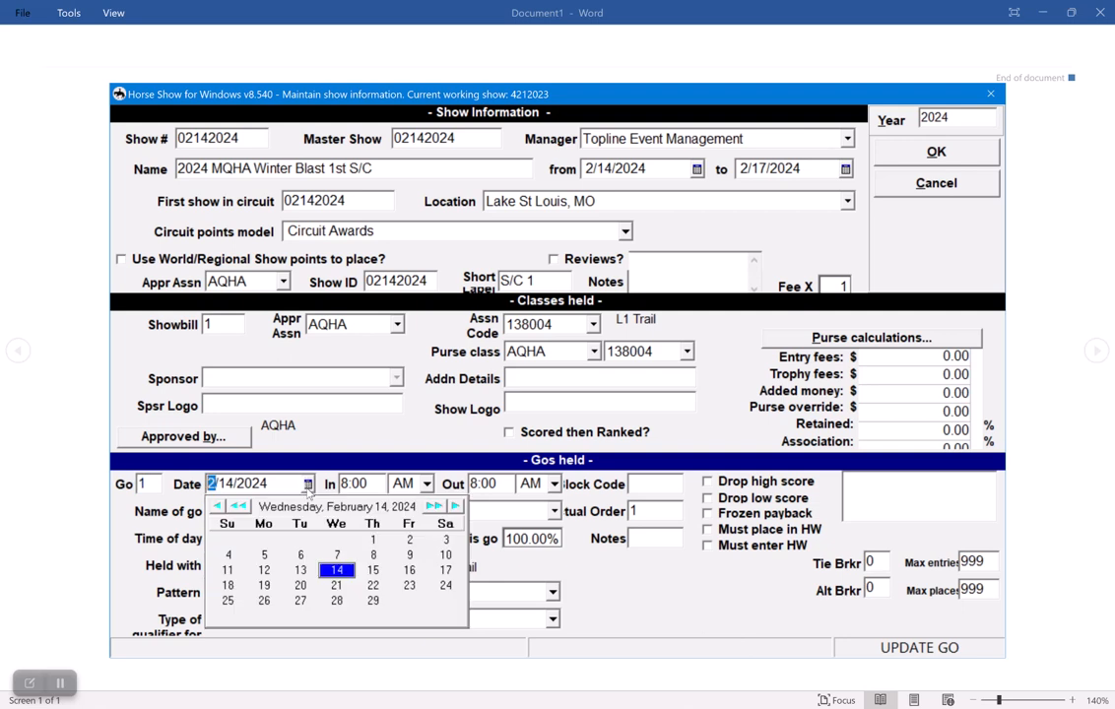
{"action": "left_click", "coordinate": [373, 572]}
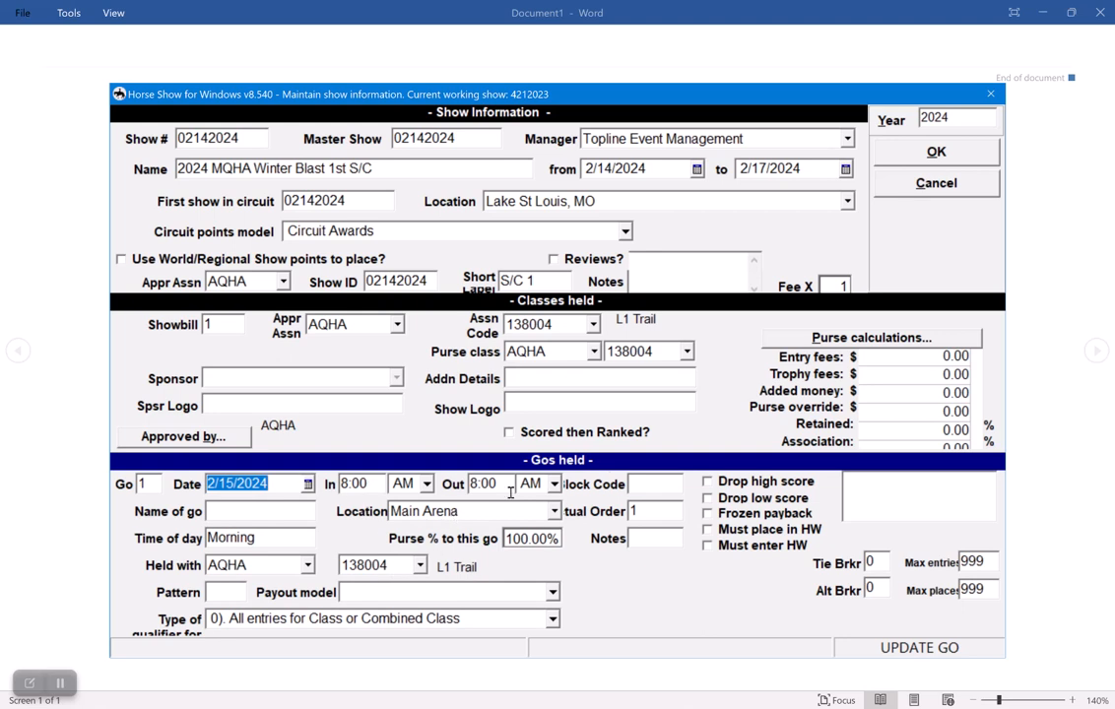
{"action": "left_click", "coordinate": [458, 512]}
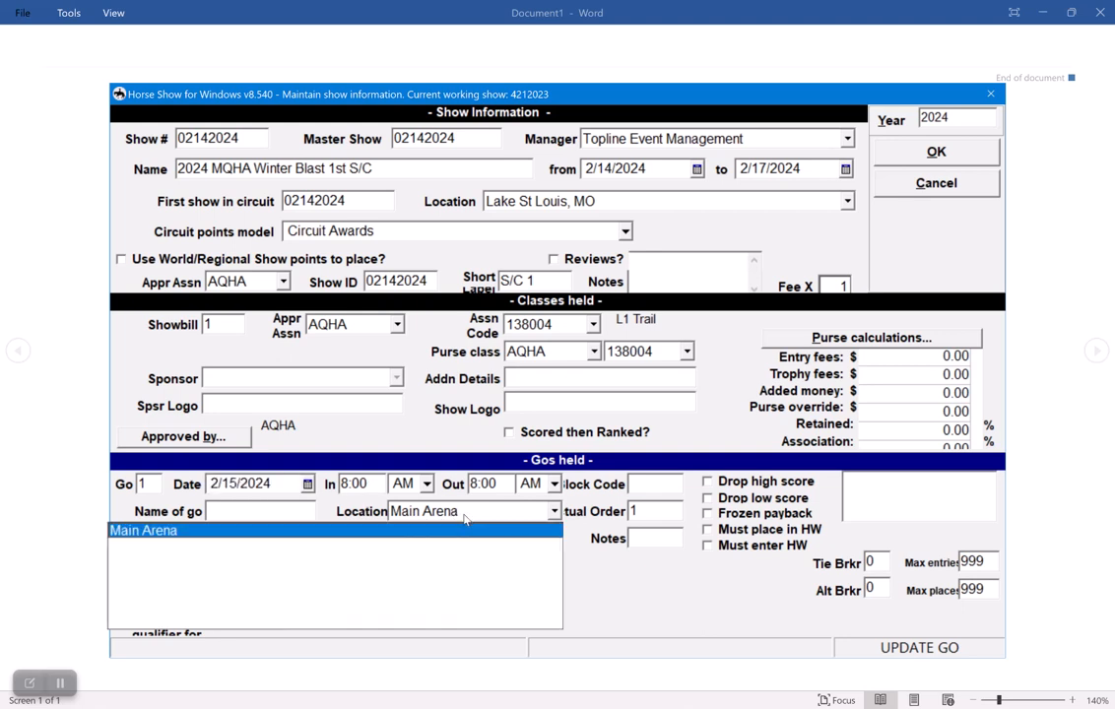
{"action": "left_click", "coordinate": [465, 522]}
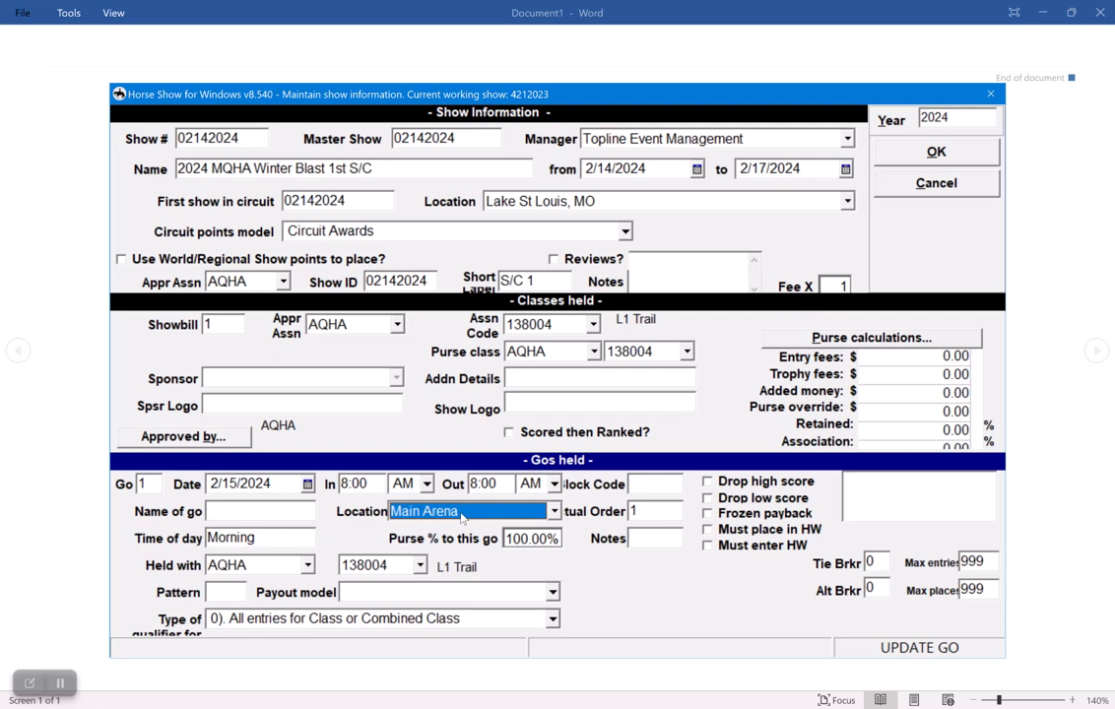
{"action": "type", "text": "Back Arena"}
{"action": "key", "text": "Tab"}
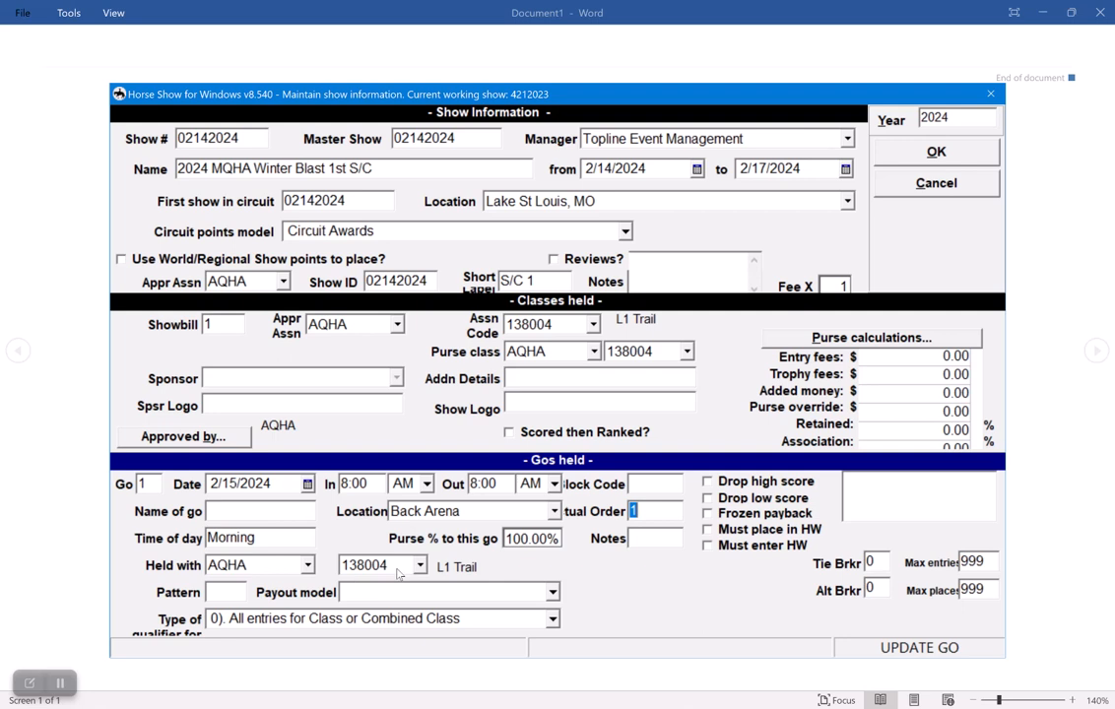
{"action": "left_click", "coordinate": [925, 156]}
{"action": "left_click", "coordinate": [916, 280]}
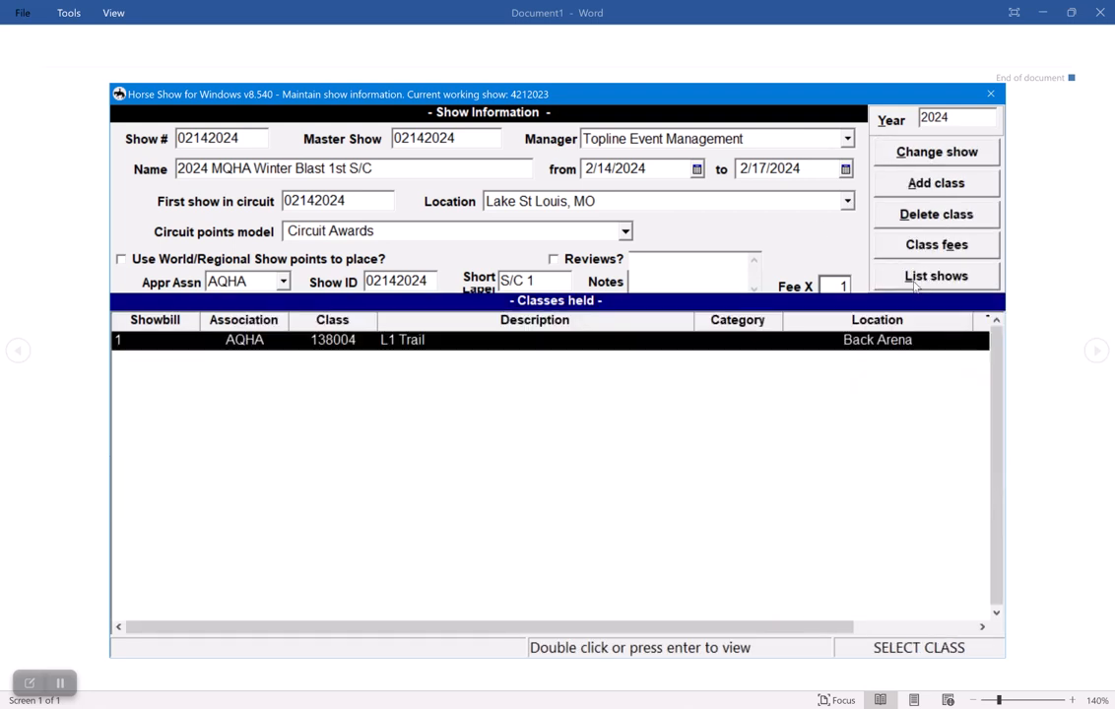
Start a new class for showbill 2, keeping AQHA as the approving association.
{"action": "left_click", "coordinate": [934, 185]}
{"action": "key", "text": "Tab"}
{"action": "key", "text": "Tab"}
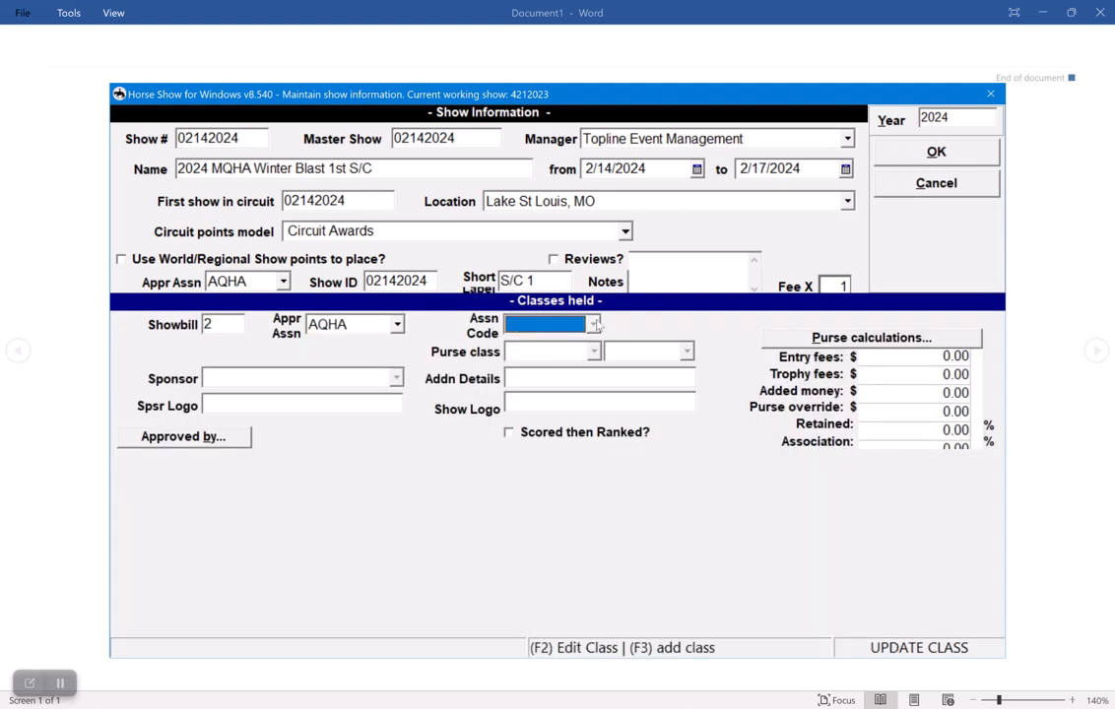
{"action": "type", "text": "138203"}
{"action": "key", "text": "F3"}
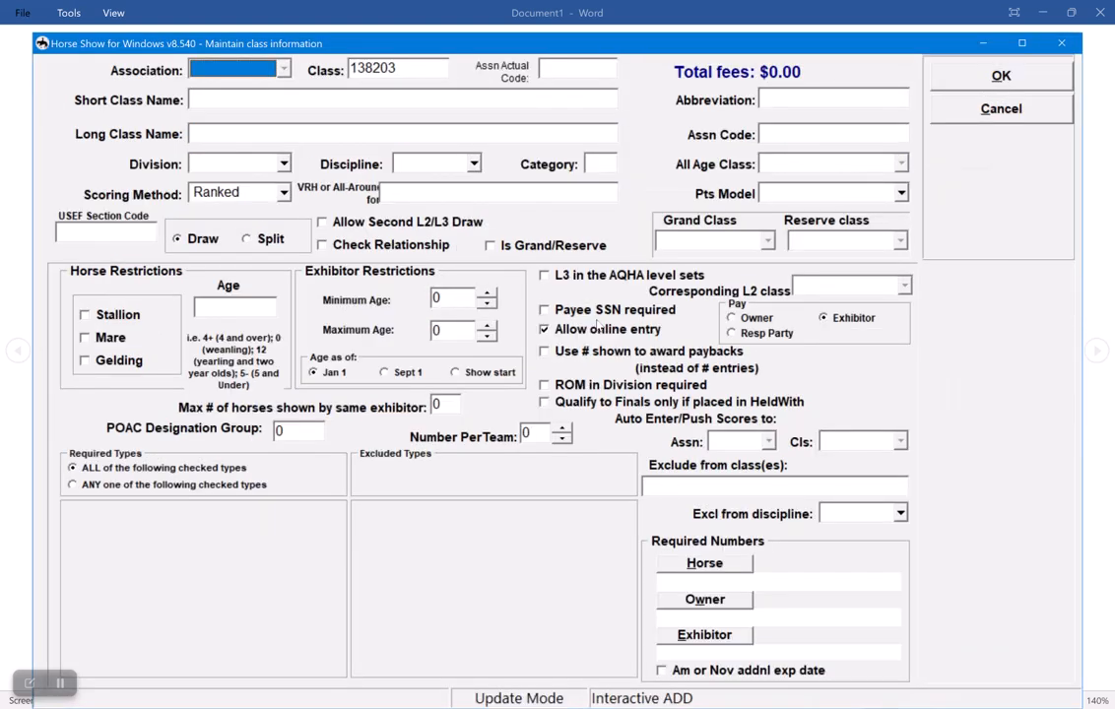
{"action": "key", "text": "Escape"}
Enter association code 138205 (L2 Senior Trail) for showbill 2, accept its default purse class, and continue to its go details.
{"action": "type", "text": "138205"}
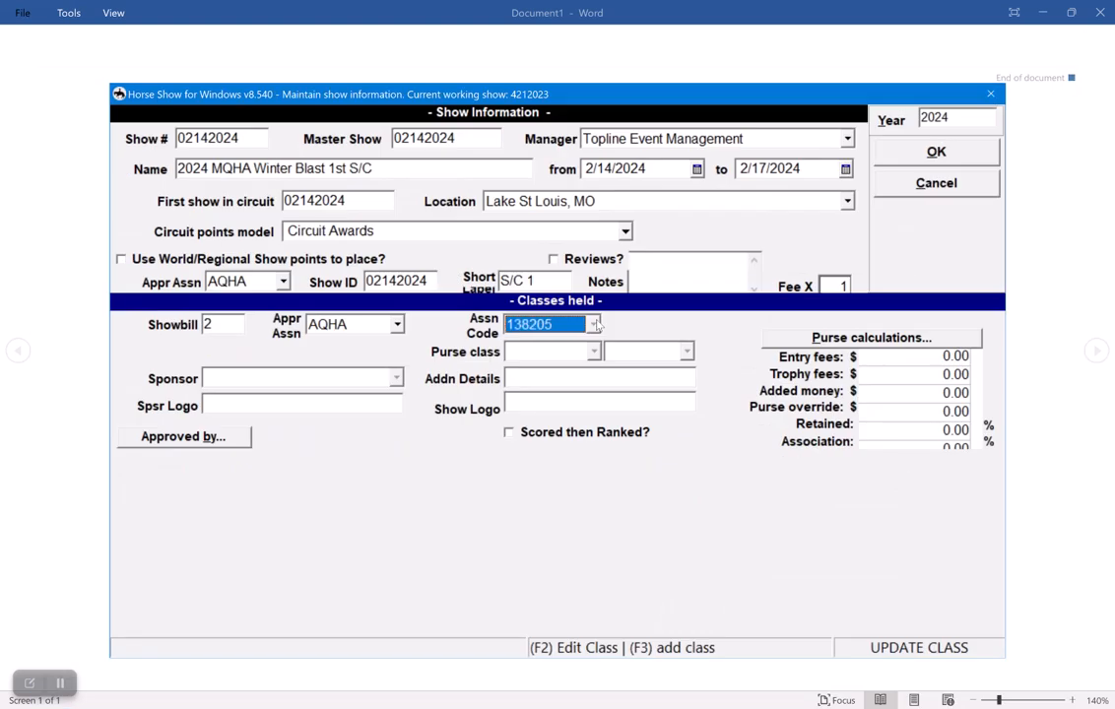
{"action": "key", "text": "Return"}
{"action": "key", "text": "Tab"}
{"action": "key", "text": "Tab"}
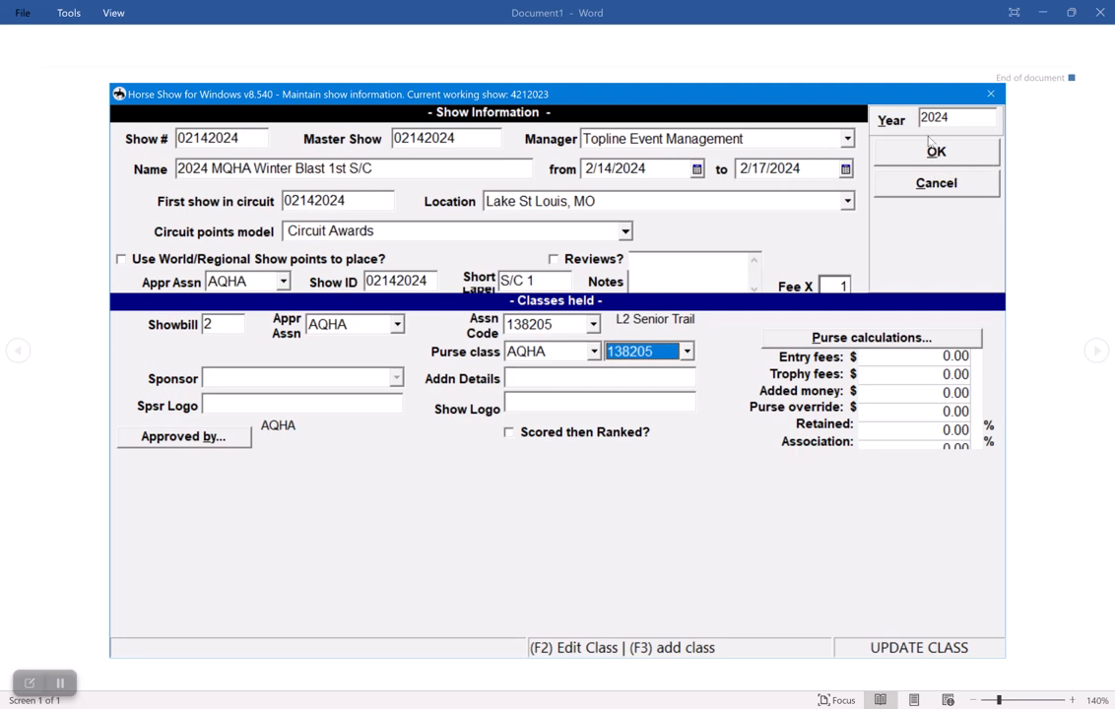
{"action": "key", "text": "Return"}
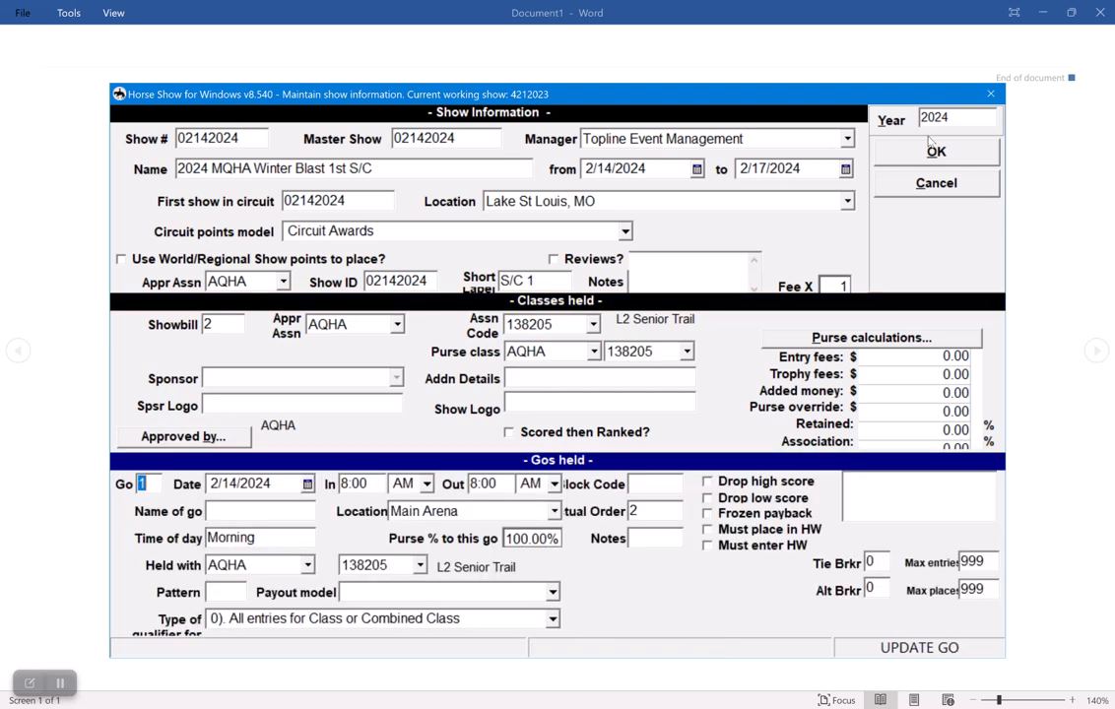
Set the L2 Senior Trail go to 2/15/2024 in the Back Arena, save it, and return to the class list.
{"action": "key", "text": "Return"}
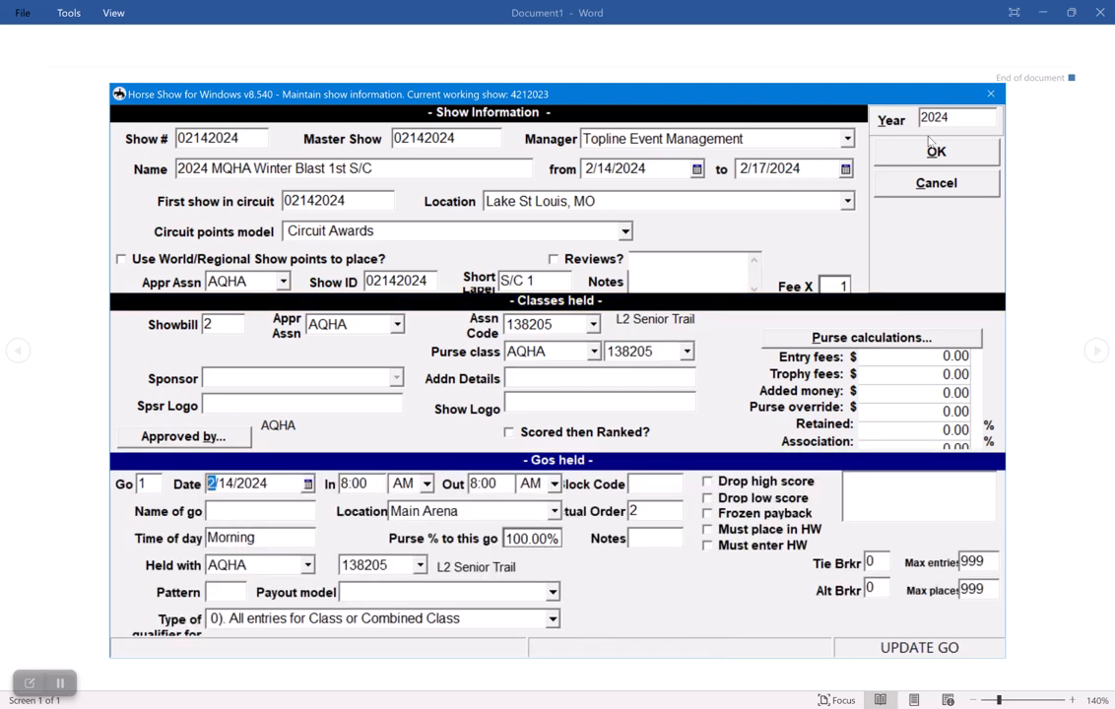
{"action": "type", "text": "0215"}
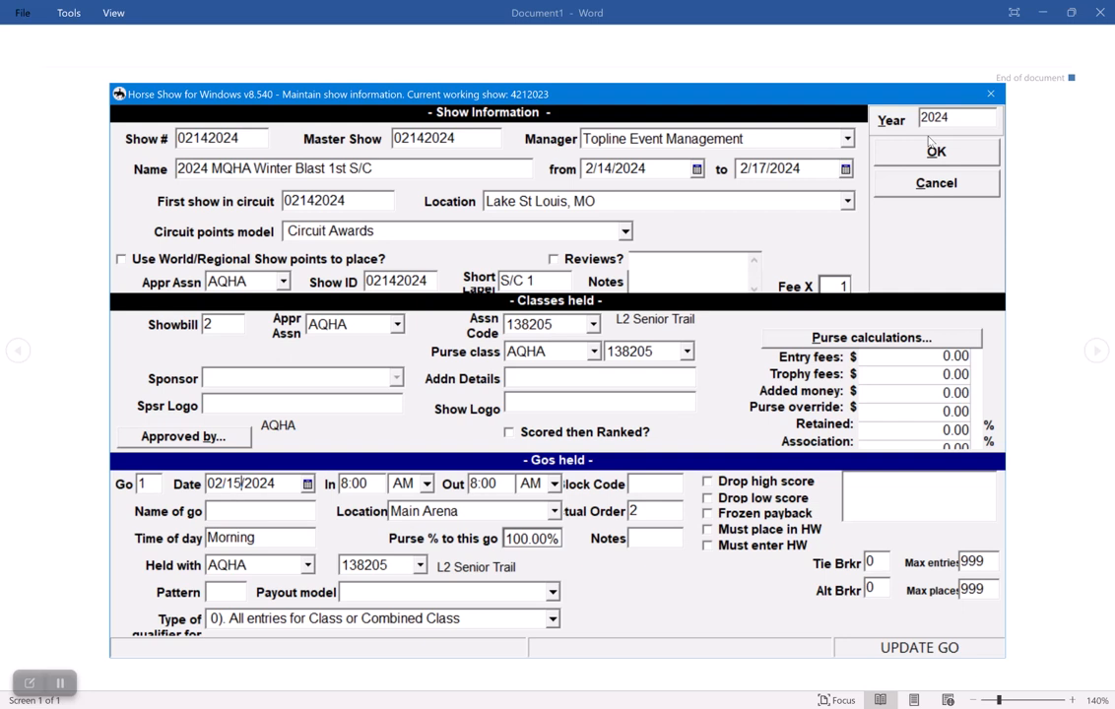
{"action": "key", "text": "Return"}
{"action": "key", "text": "Return"}
{"action": "key", "text": "Return"}
{"action": "key", "text": "Return"}
{"action": "key", "text": "Return"}
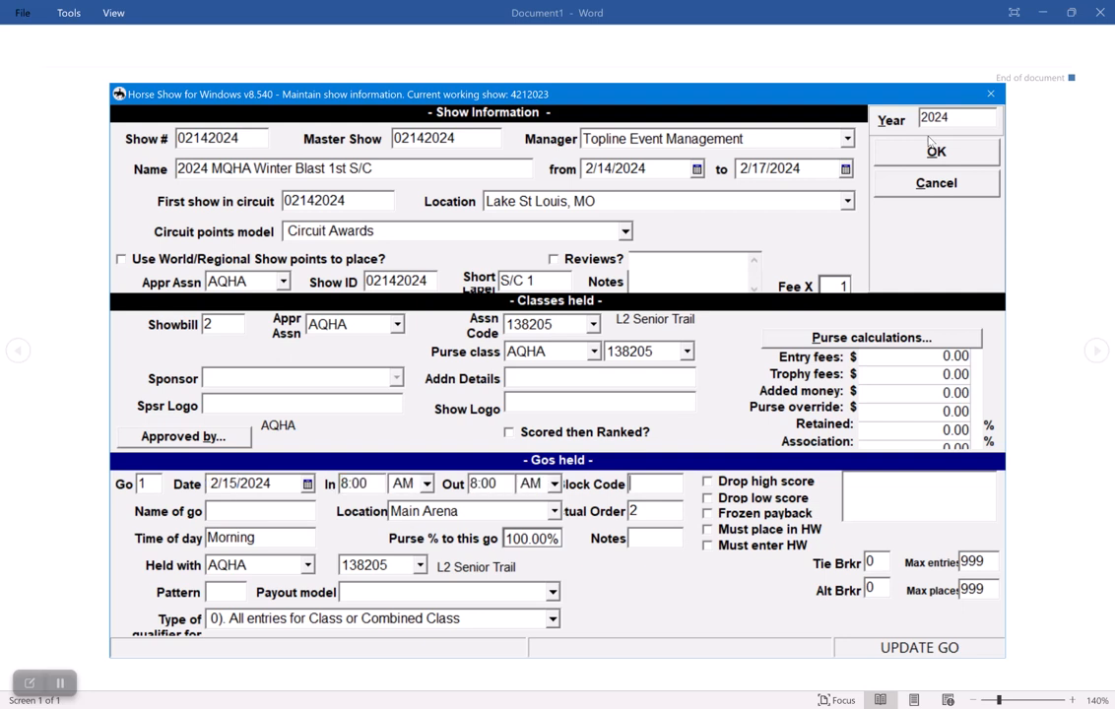
{"action": "key", "text": "Return"}
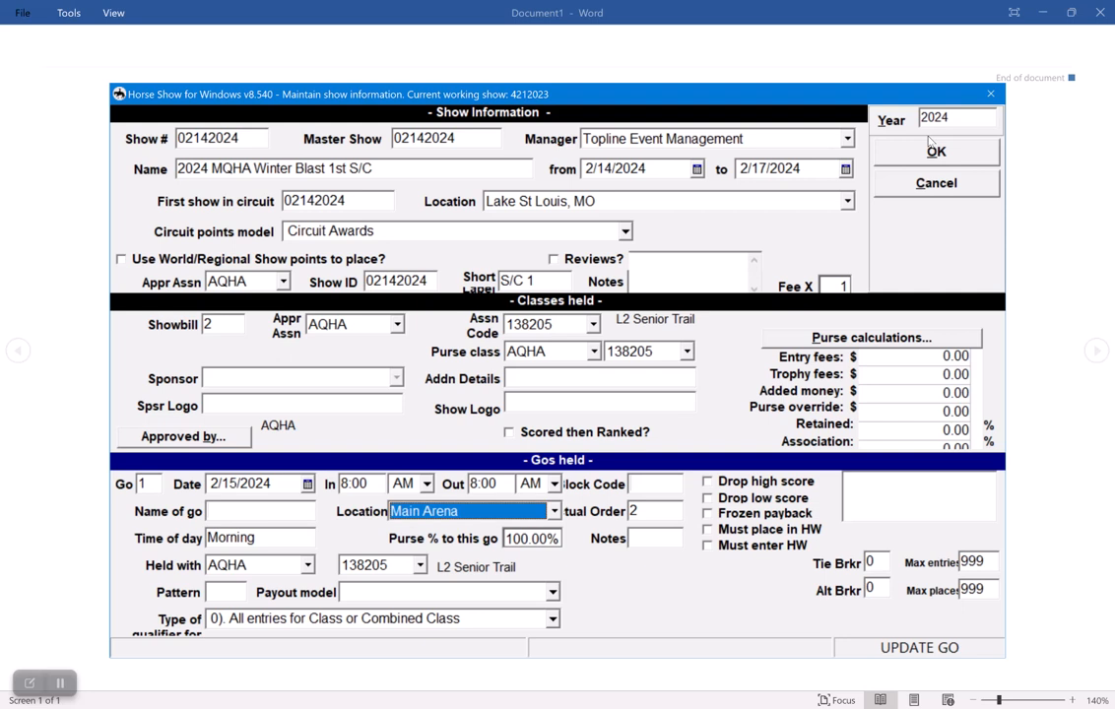
{"action": "type", "text": "Back Arena"}
{"action": "key", "text": "Return"}
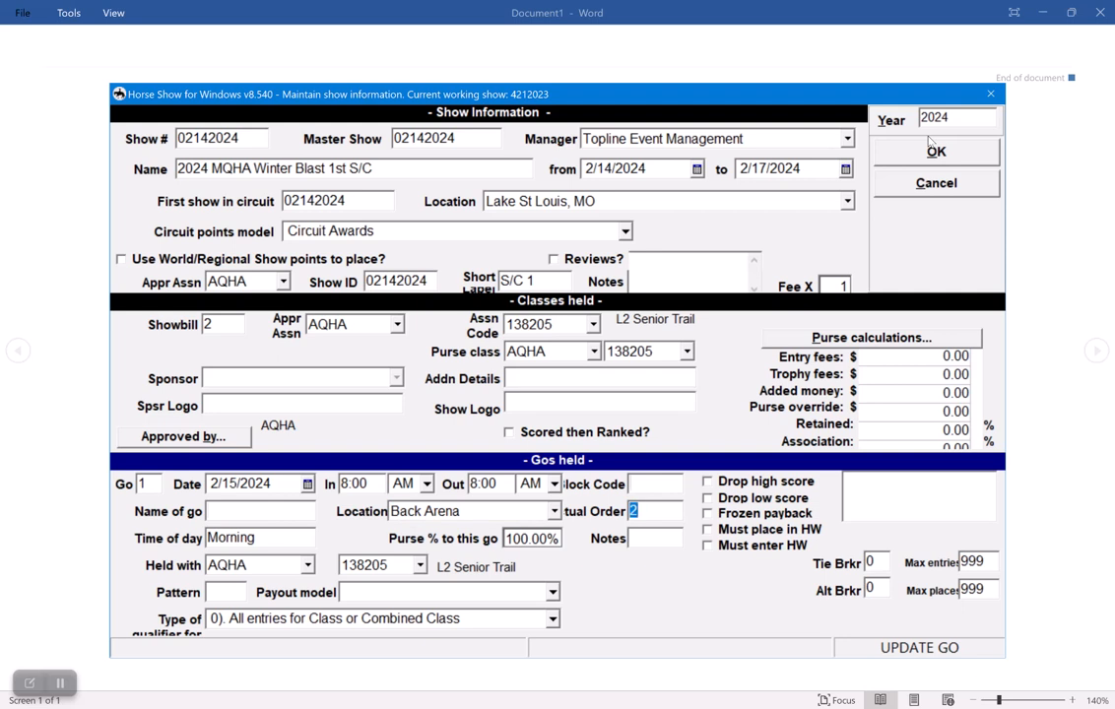
{"action": "left_click", "coordinate": [932, 150]}
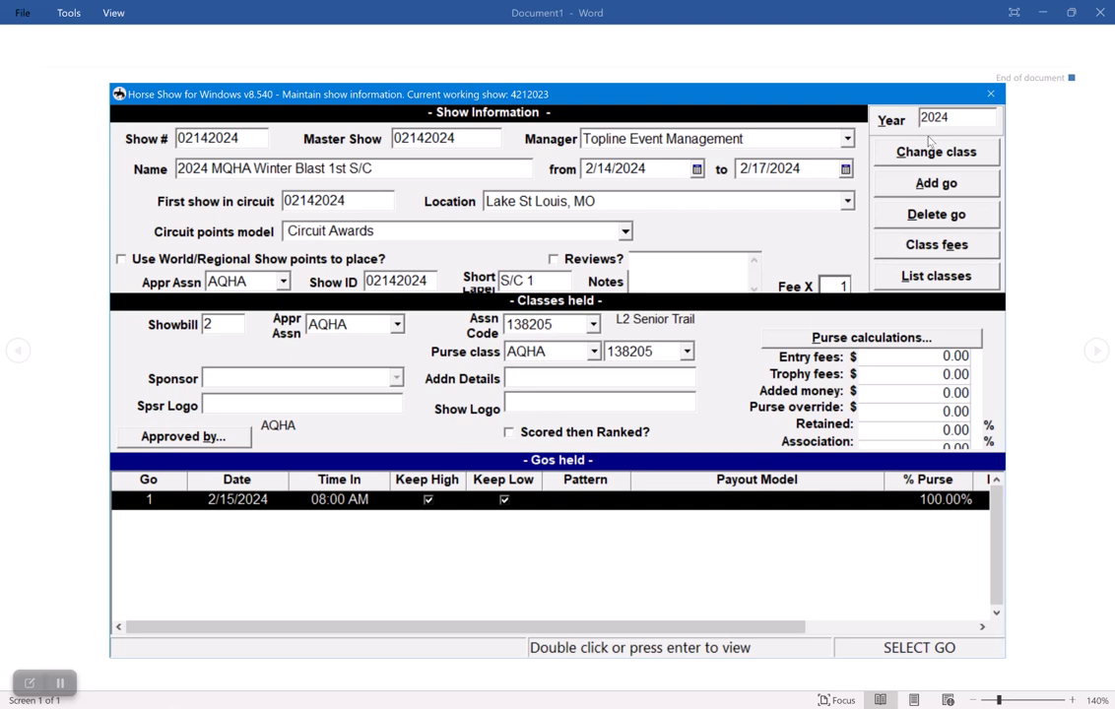
{"action": "left_click", "coordinate": [929, 144]}
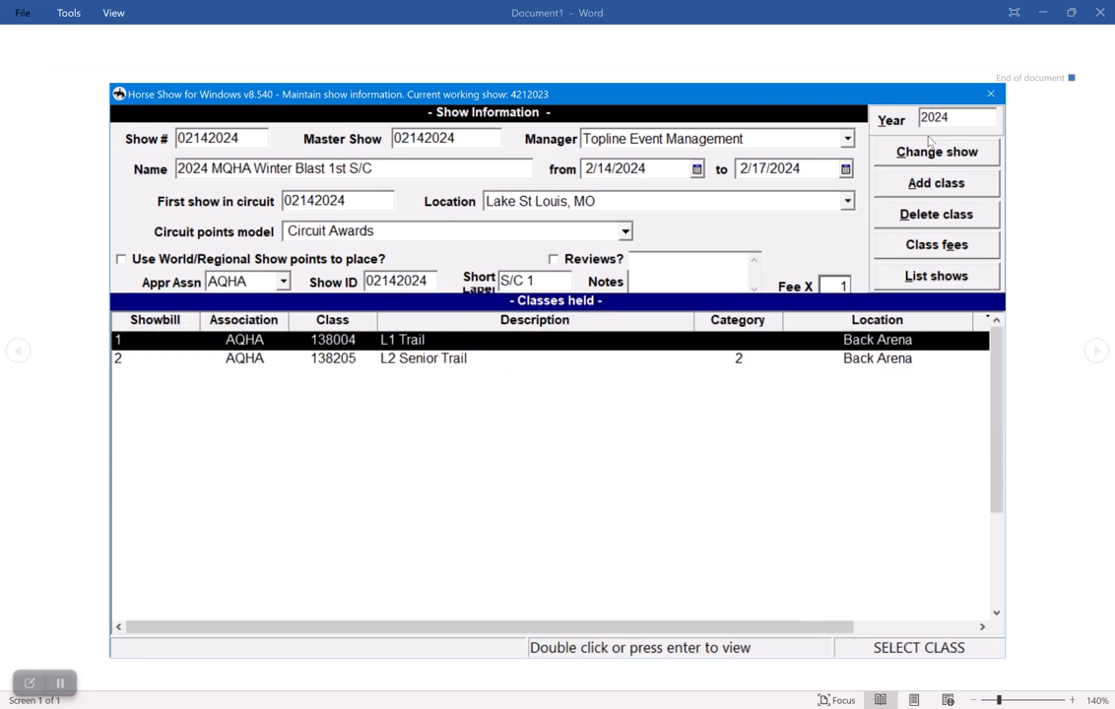
Add AQHA class 138206 (L3 Senior Trail) as showbill 3 with its default purse class.
{"action": "key", "text": "alt+a"}
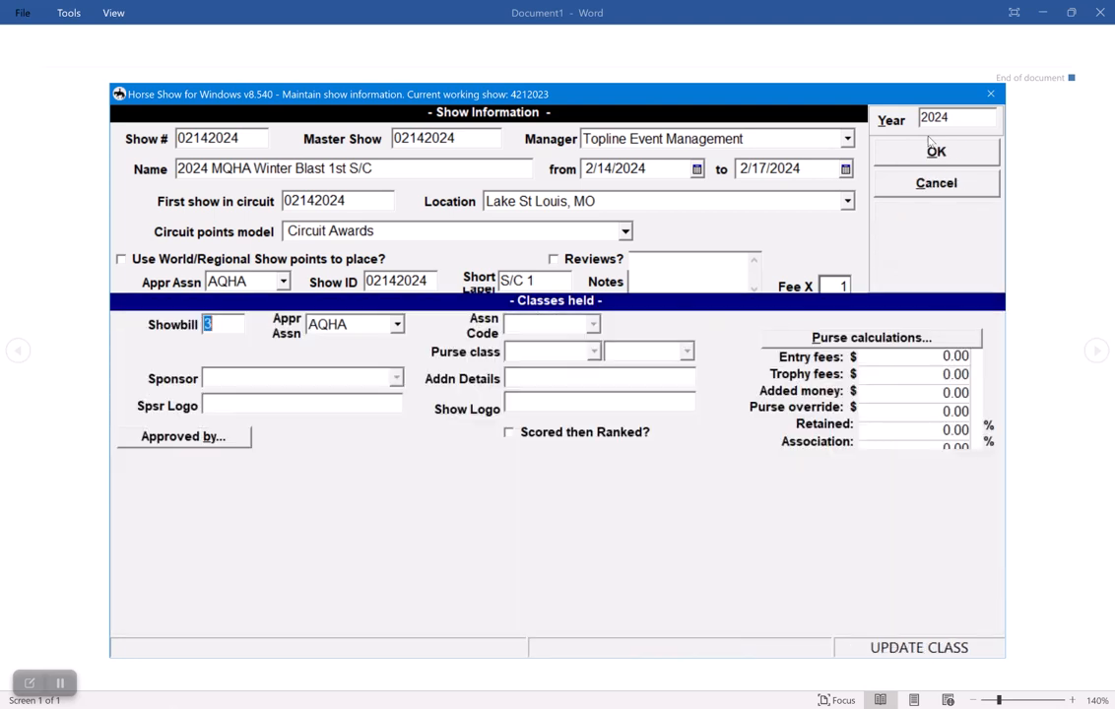
{"action": "key", "text": "Tab"}
{"action": "key", "text": "Tab"}
{"action": "type", "text": "1"}
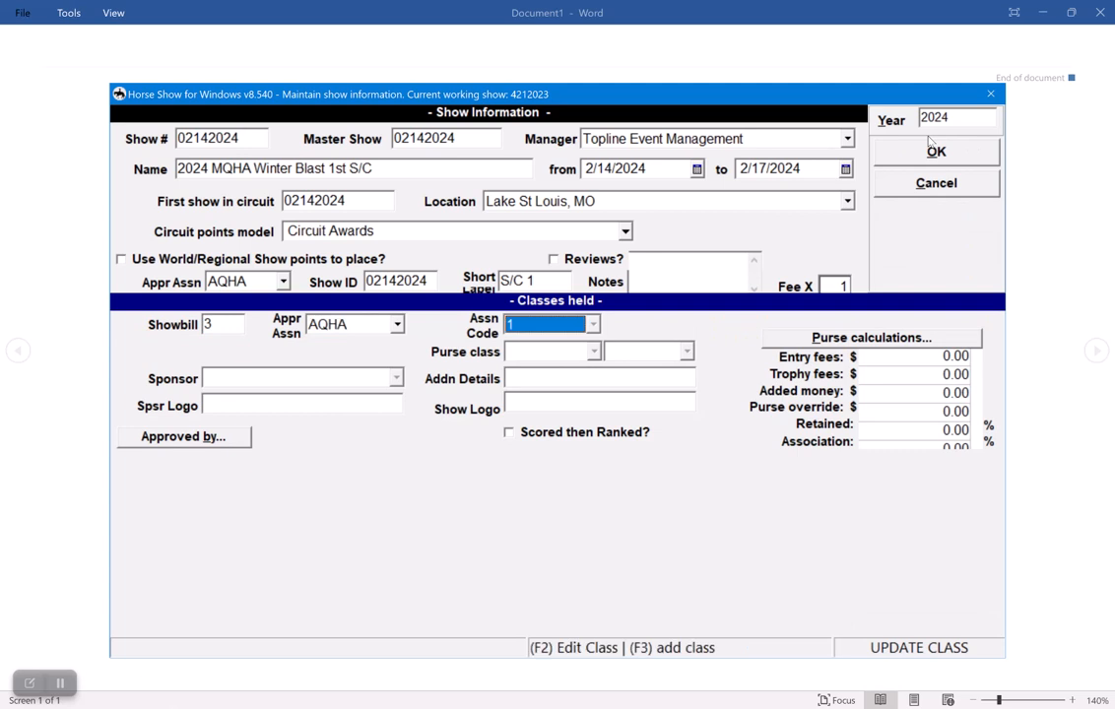
{"action": "type", "text": "38206"}
{"action": "key", "text": "Tab"}
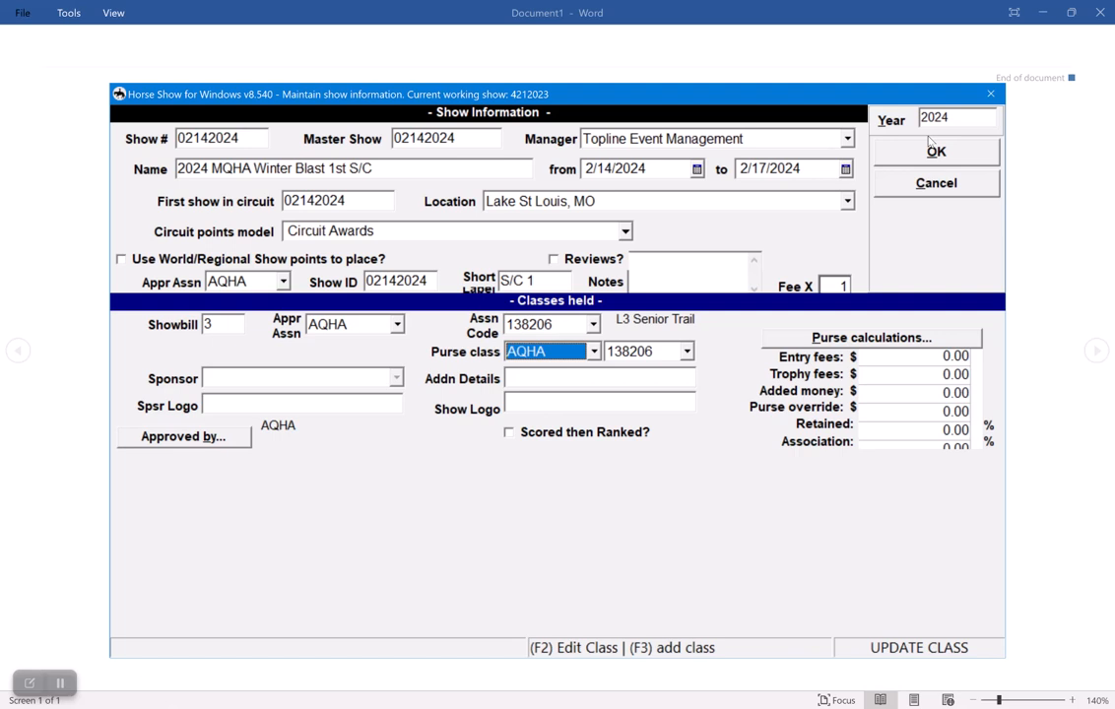
{"action": "key", "text": "Return"}
Set the L3 Senior Trail go to 2/15/2024 in the Back Arena, keep the other defaults, and save it.
{"action": "key", "text": "Tab"}
{"action": "type", "text": "2/15/2024"}
{"action": "key", "text": "Tab"}
{"action": "key", "text": "Tab"}
{"action": "key", "text": "Tab"}
{"action": "key", "text": "Tab"}
{"action": "key", "text": "Tab"}
{"action": "key", "text": "Tab"}
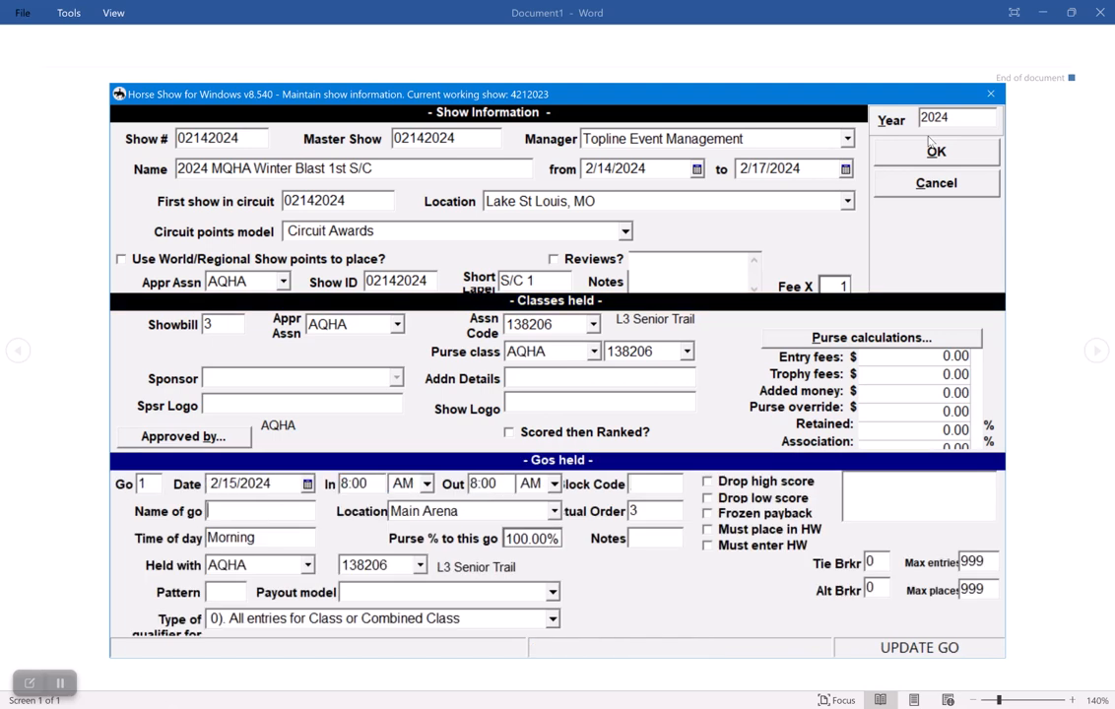
{"action": "type", "text": "Back"}
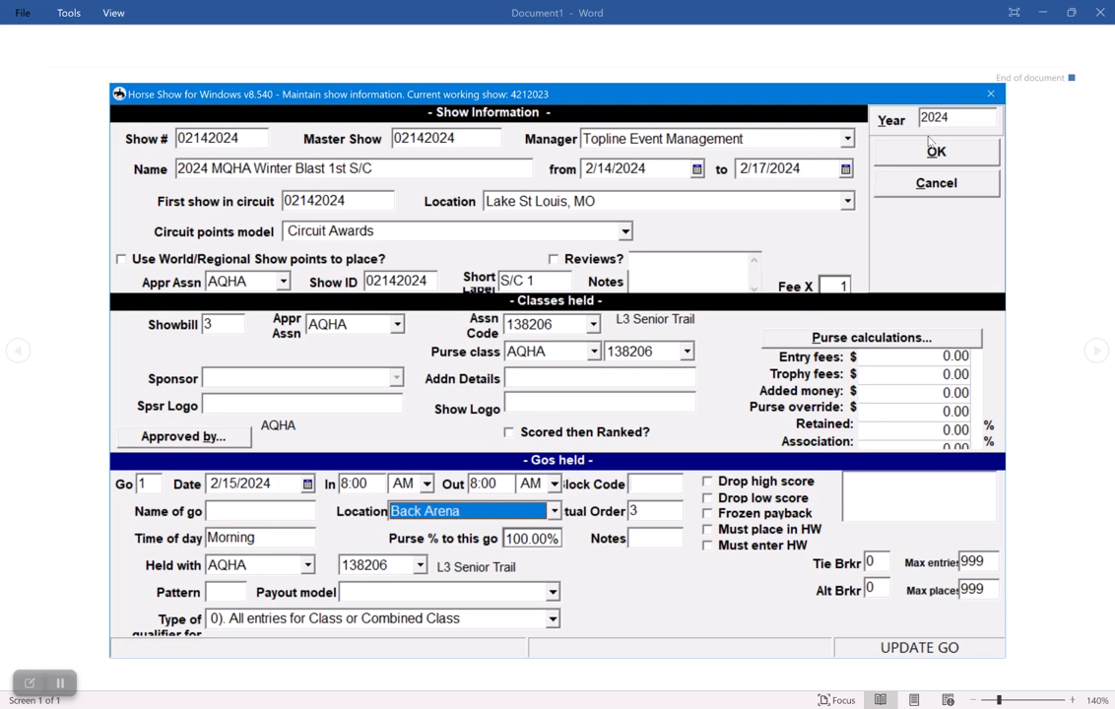
{"action": "key", "text": "Tab"}
{"action": "key", "text": "Tab"}
{"action": "key", "text": "Tab"}
{"action": "key", "text": "Tab"}
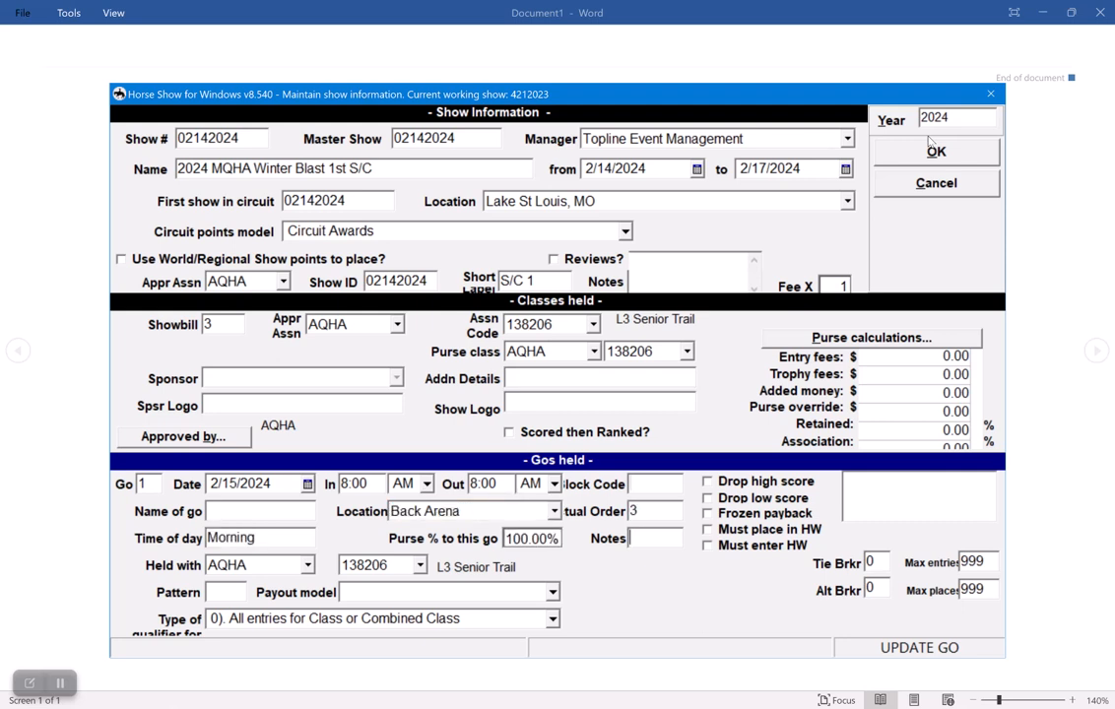
{"action": "key", "text": "Tab"}
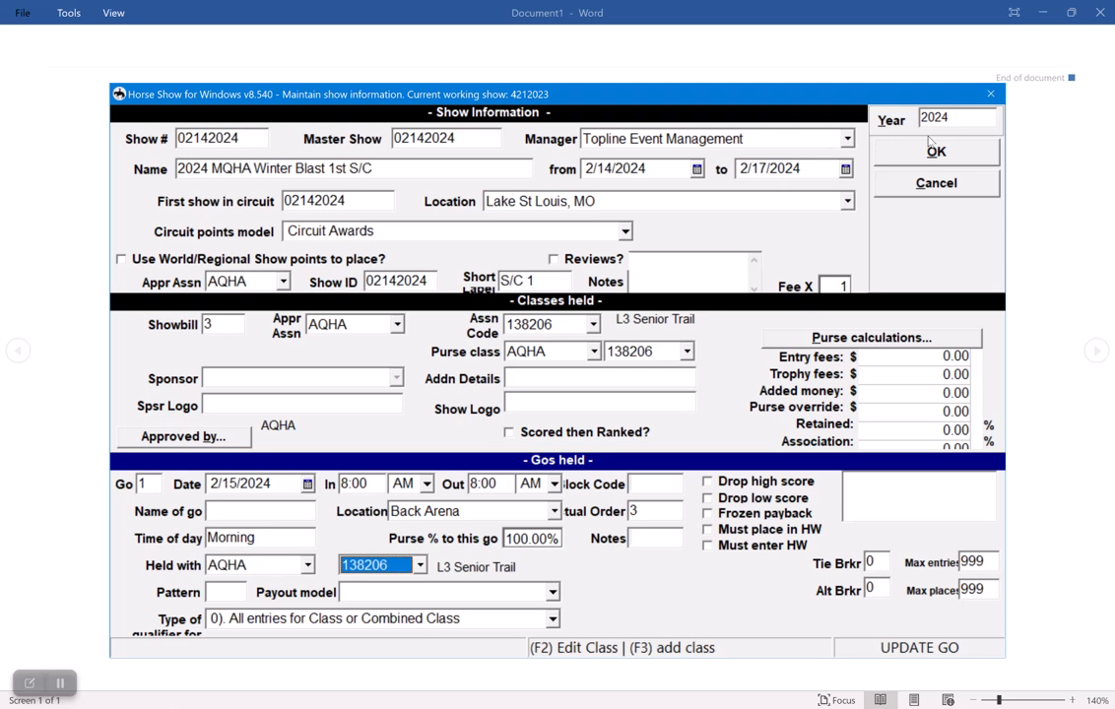
{"action": "left_click", "coordinate": [930, 144]}
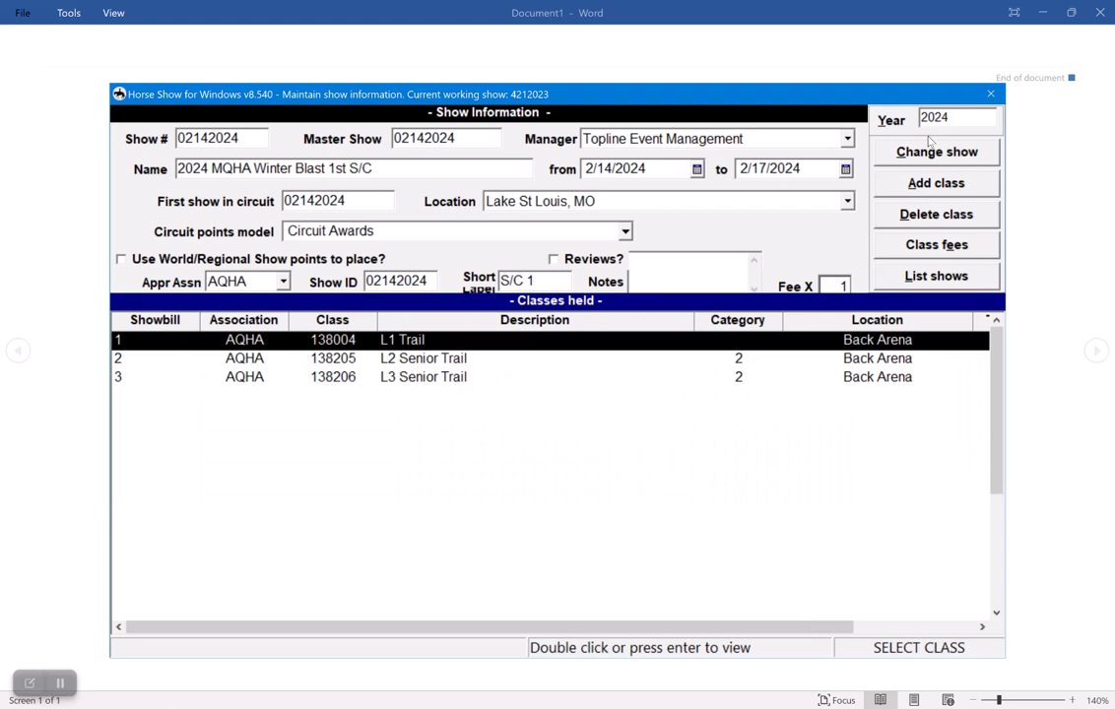
Set the L2 Senior Trail go as held with class 138206, save the change, and return to the class list.
{"action": "key", "text": "Down"}
{"action": "key", "text": "Return"}
{"action": "key", "text": "Return"}
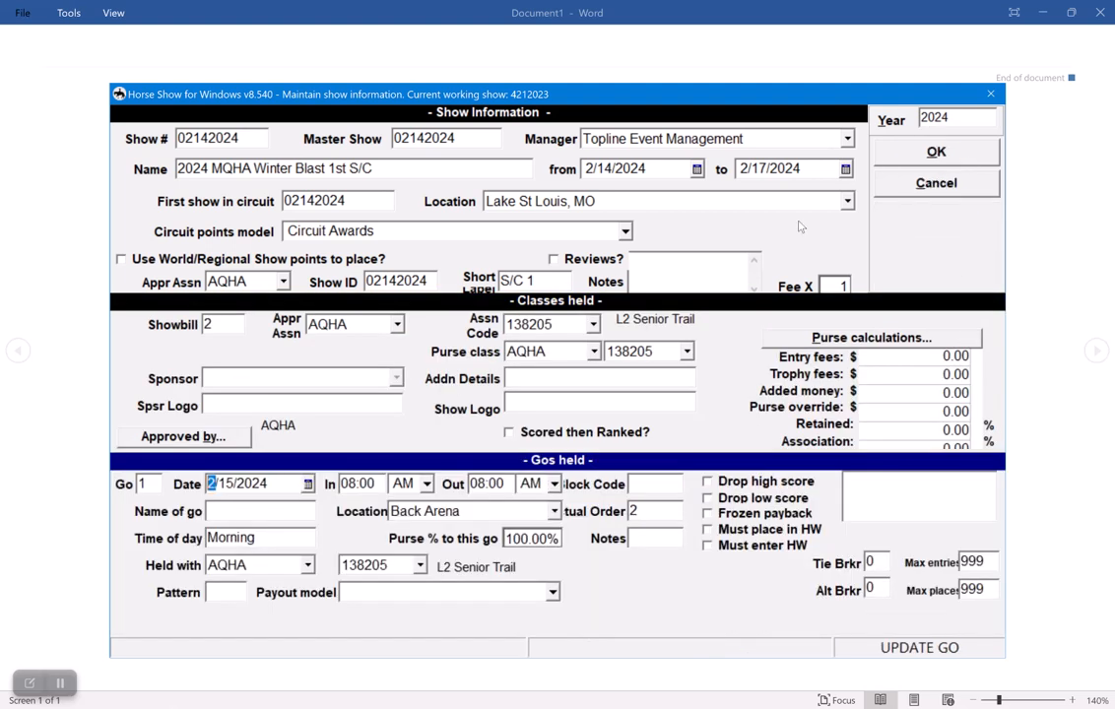
{"action": "left_click", "coordinate": [402, 568]}
{"action": "left_click", "coordinate": [402, 568]}
{"action": "type", "text": "138206"}
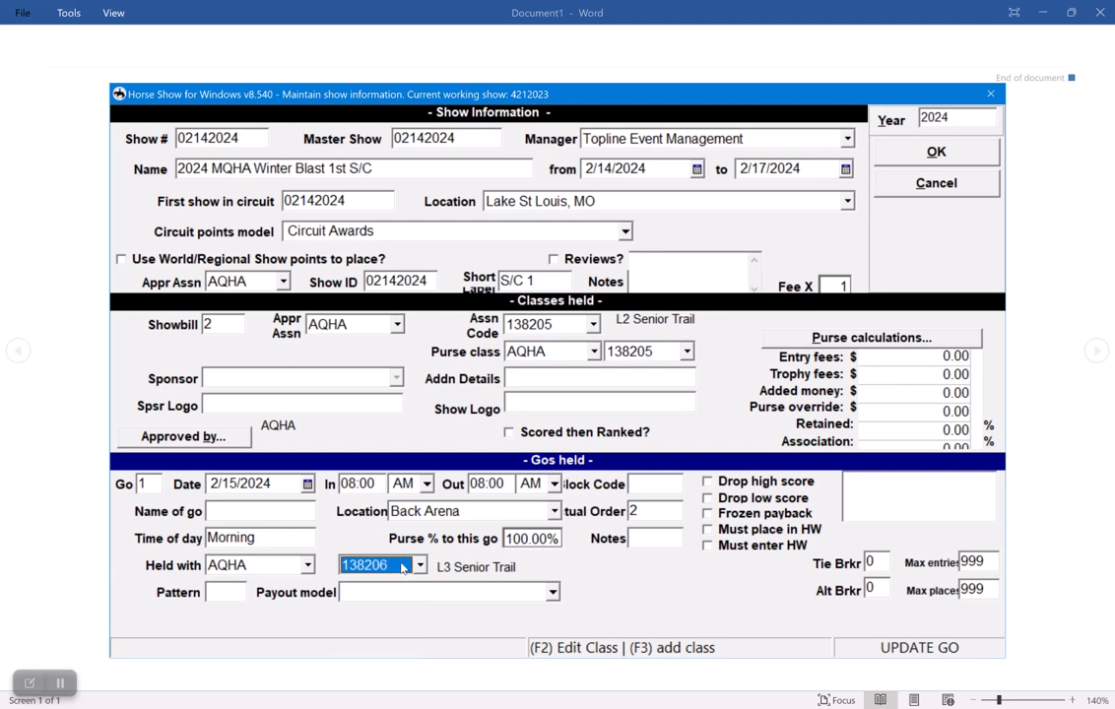
{"action": "key", "text": "Return"}
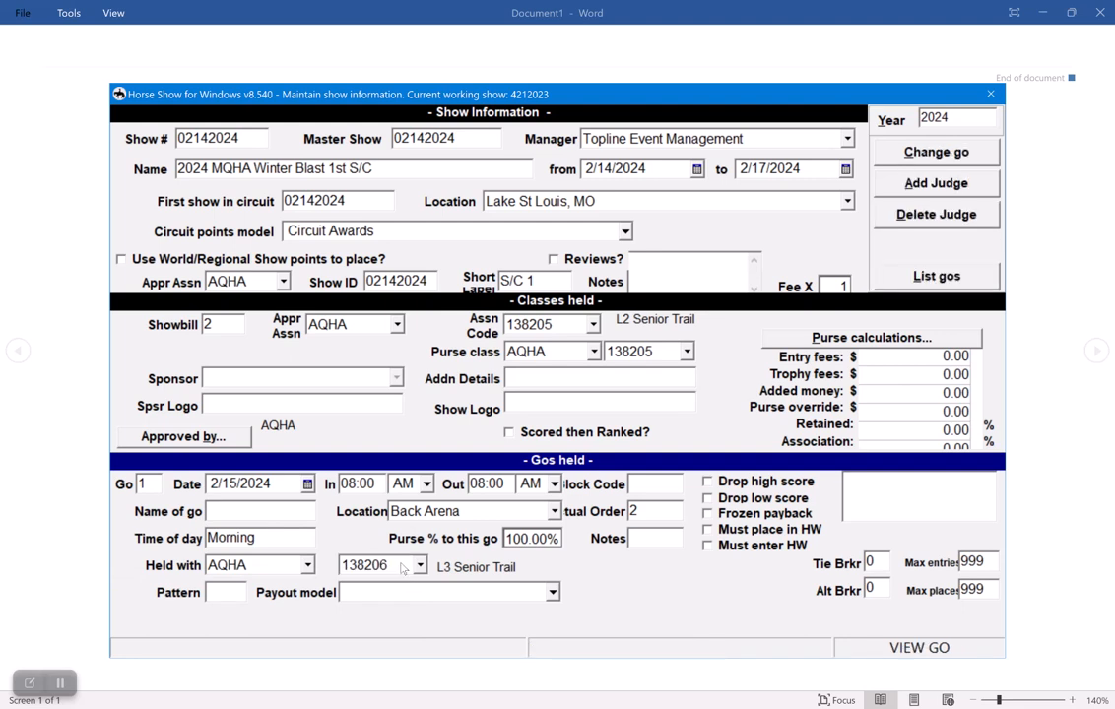
{"action": "key", "text": "Escape"}
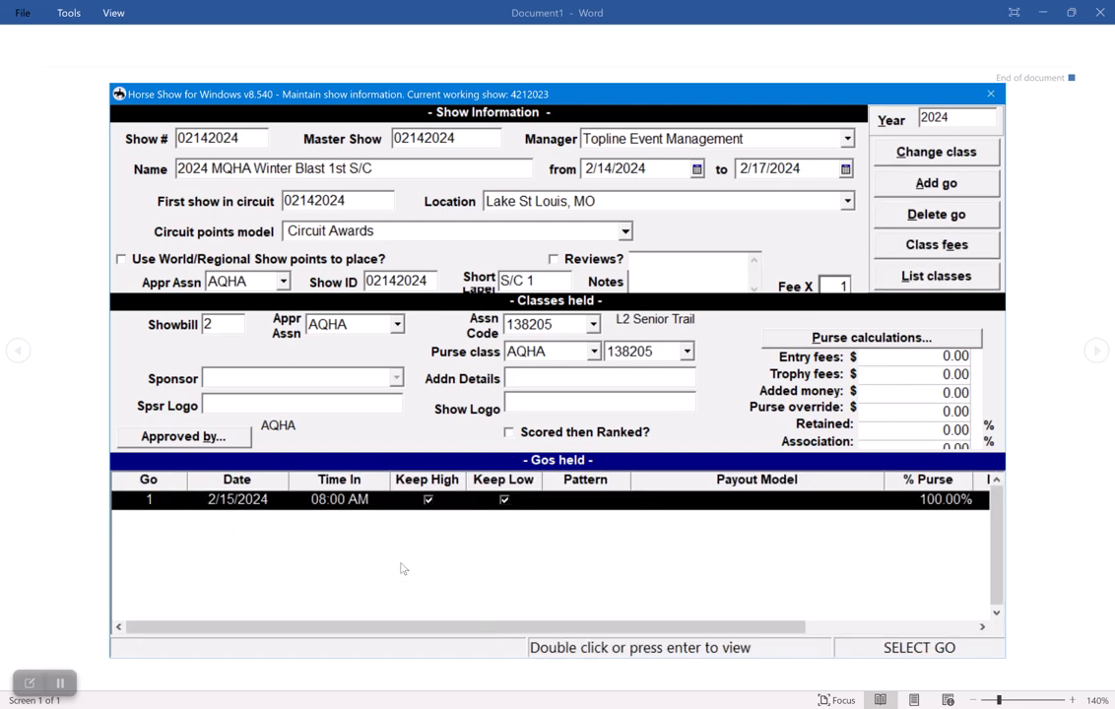
{"action": "key", "text": "Escape"}
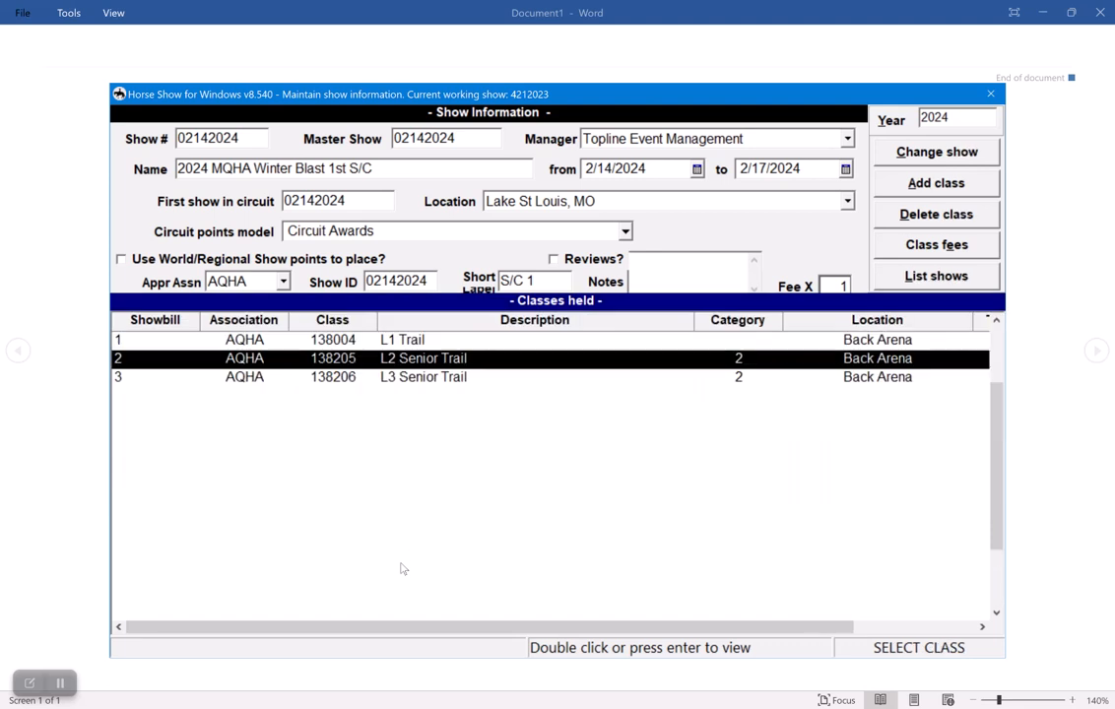
Add NSBA class 230100 (NSBA Level 1 Trail) as showbill 501 with its default purse class.
{"action": "key", "text": "Up"}
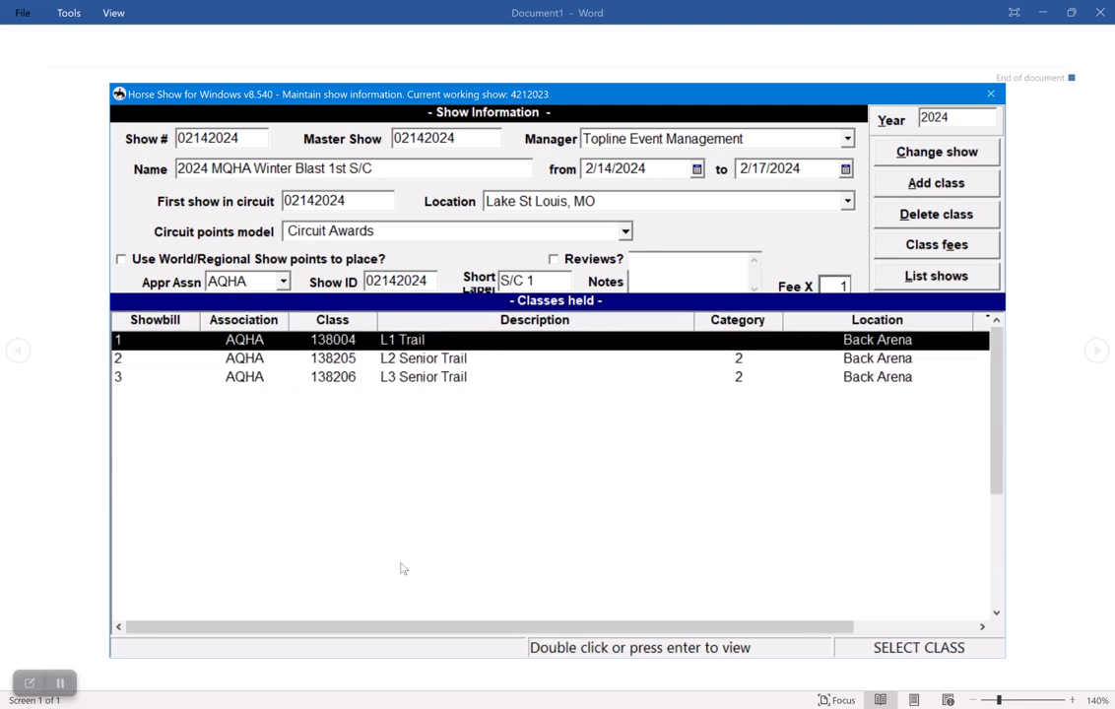
{"action": "key", "text": "Return"}
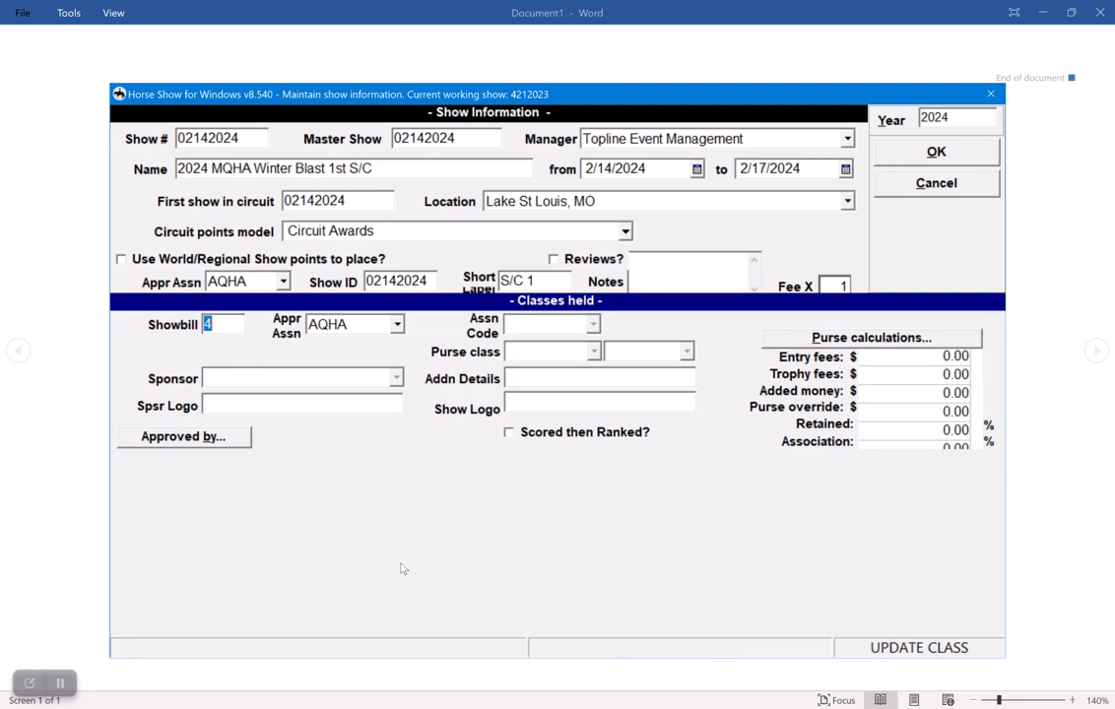
{"action": "type", "text": "501"}
{"action": "key", "text": "Tab"}
{"action": "type", "text": "nsba"}
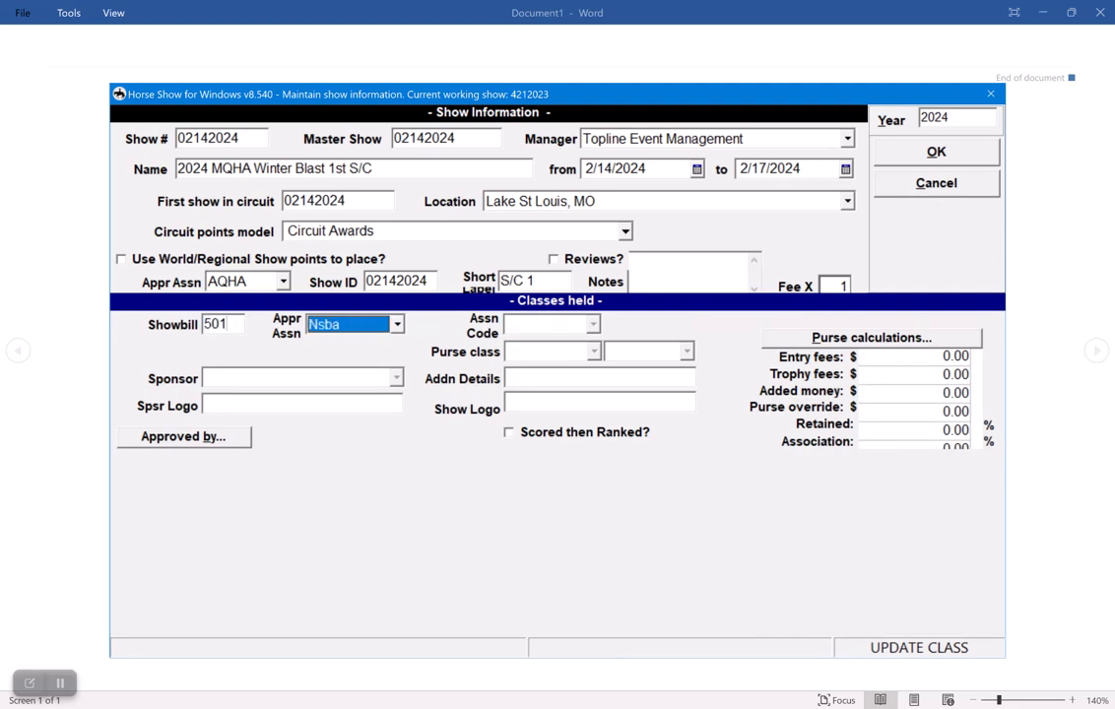
{"action": "key", "text": "Tab"}
{"action": "type", "text": "230100"}
{"action": "key", "text": "Tab"}
{"action": "key", "text": "Page_Down"}
Set the NSBA Level 1 Trail go to 2/15/2024 in the Back Arena, keeping the default times.
{"action": "key", "text": "Tab"}
{"action": "type", "text": "021"}
{"action": "type", "text": "5"}
{"action": "key", "text": "Tab"}
{"action": "key", "text": "Tab"}
{"action": "key", "text": "Tab"}
{"action": "key", "text": "Tab"}
{"action": "key", "text": "Tab"}
{"action": "key", "text": "Tab"}
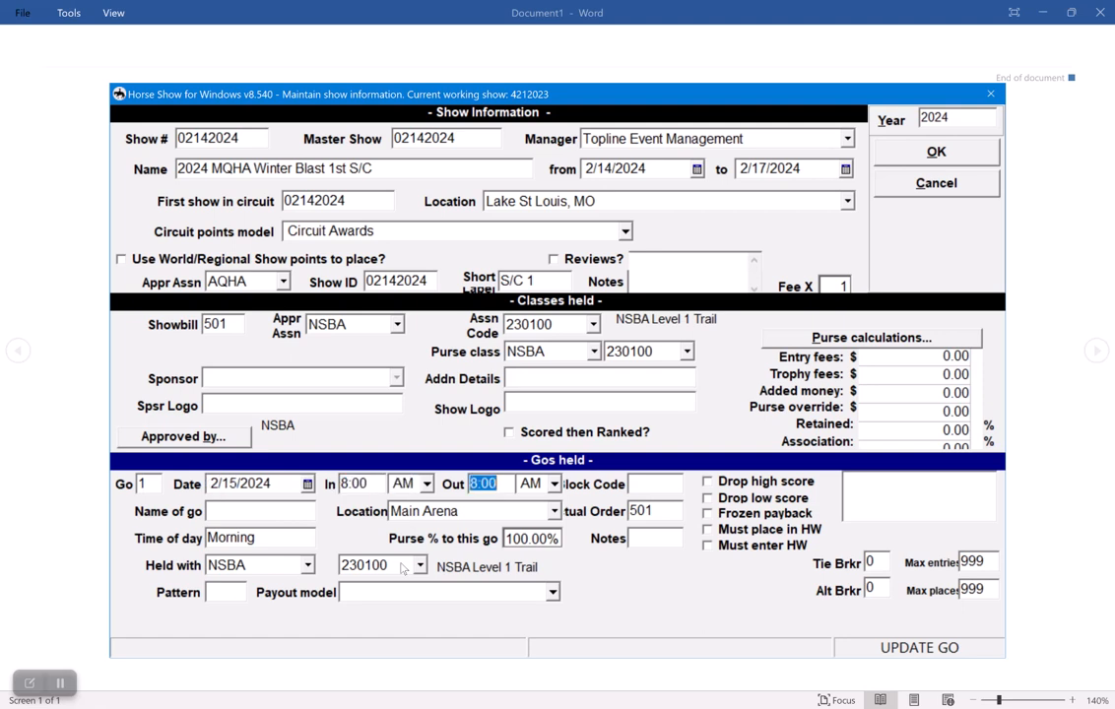
{"action": "type", "text": "Back Arena"}
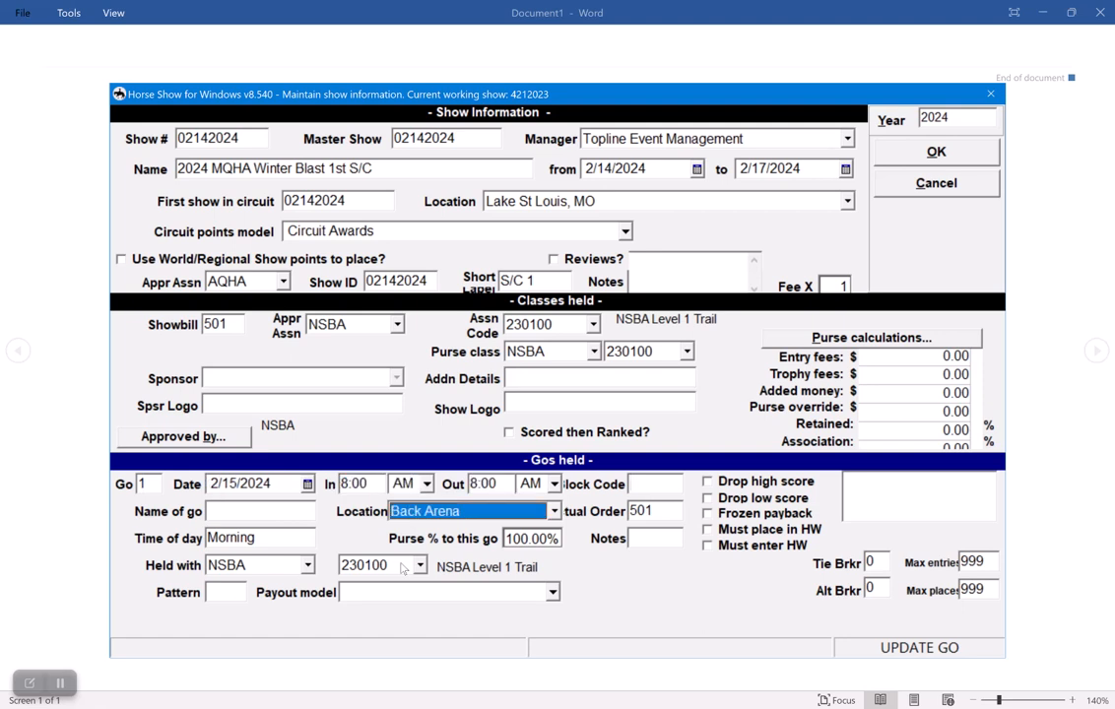
{"action": "key", "text": "Tab"}
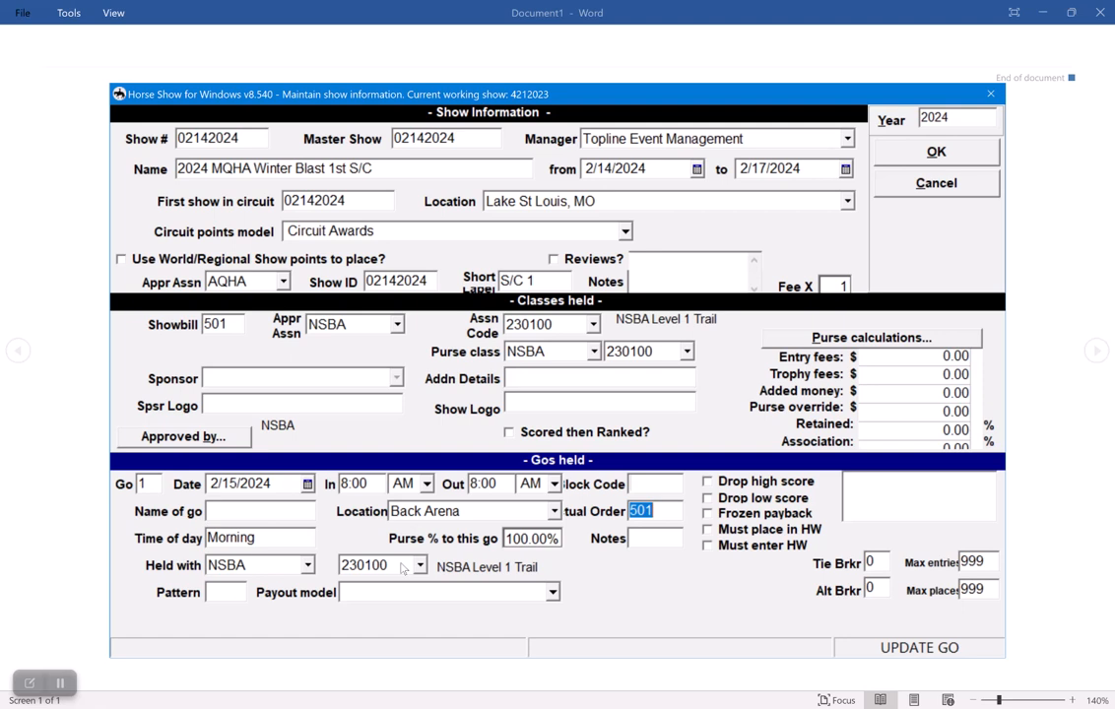
Set the NSBA Level 1 Trail go as held with AQHA class 138004, save and review it, and return to the class list.
{"action": "left_click", "coordinate": [291, 565]}
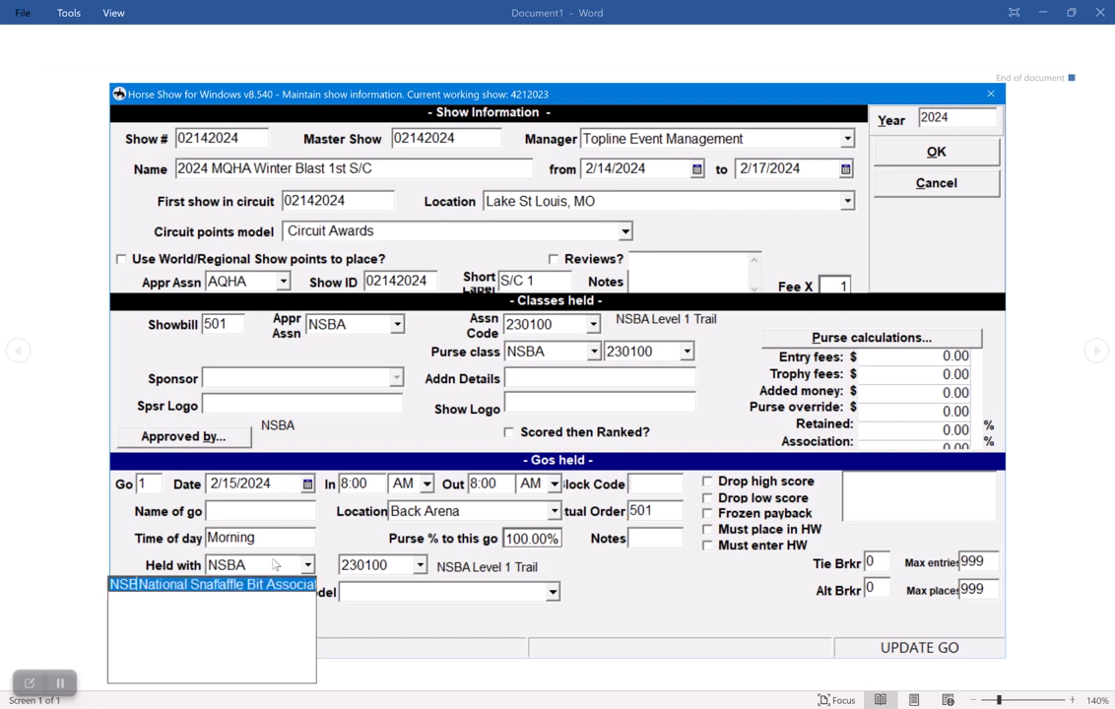
{"action": "left_click", "coordinate": [292, 565]}
{"action": "type", "text": "AQHA"}
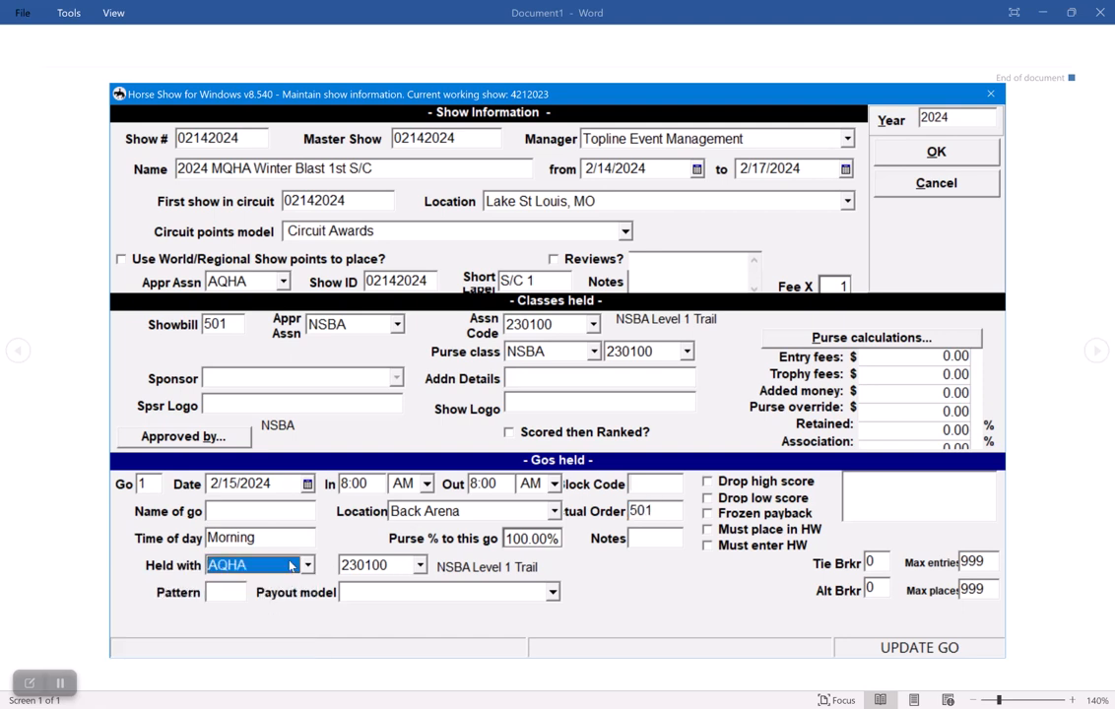
{"action": "key", "text": "Tab"}
{"action": "type", "text": "138004"}
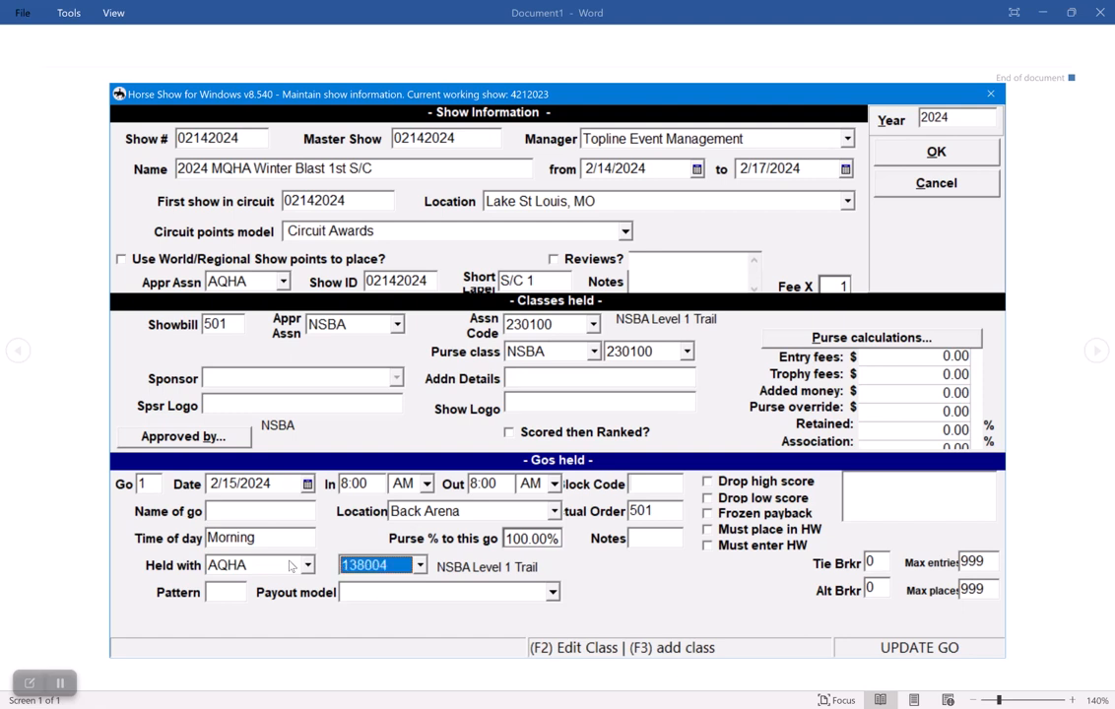
{"action": "key", "text": "BackSpace"}
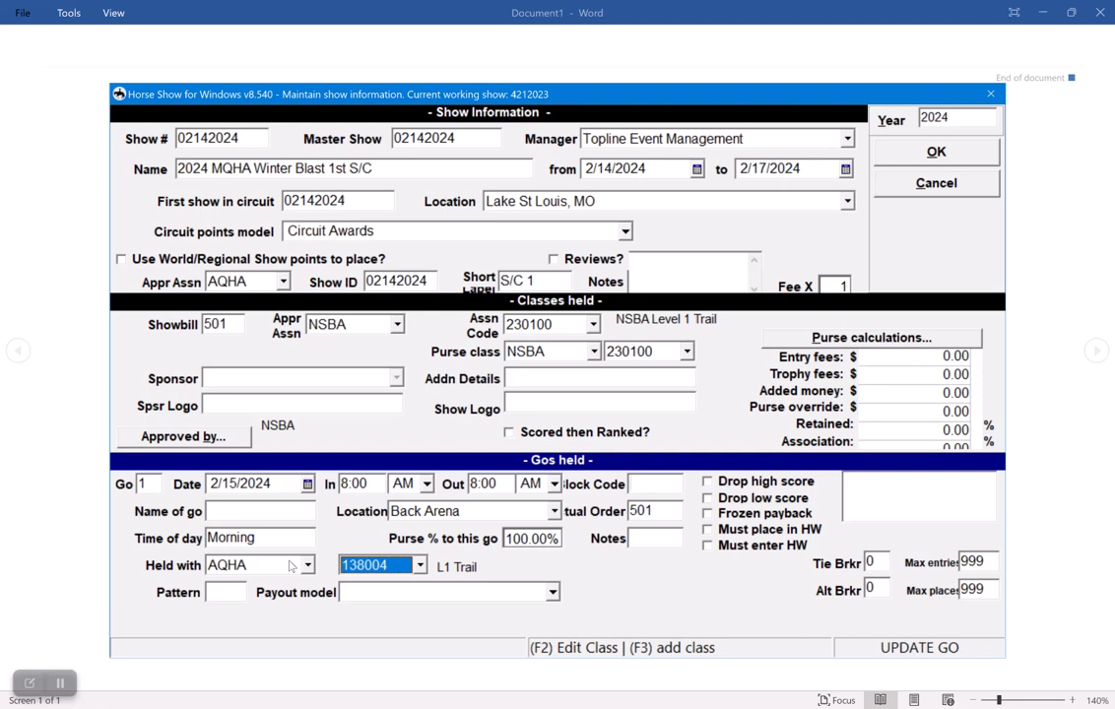
{"action": "left_click", "coordinate": [926, 151]}
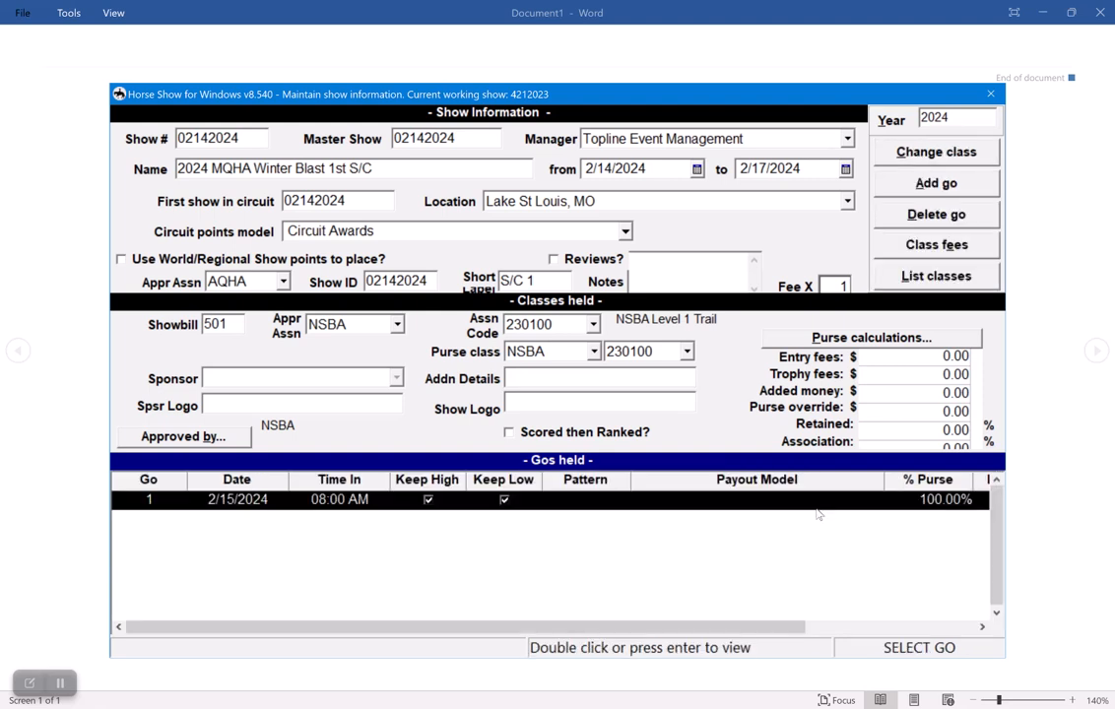
{"action": "double_click", "coordinate": [816, 507]}
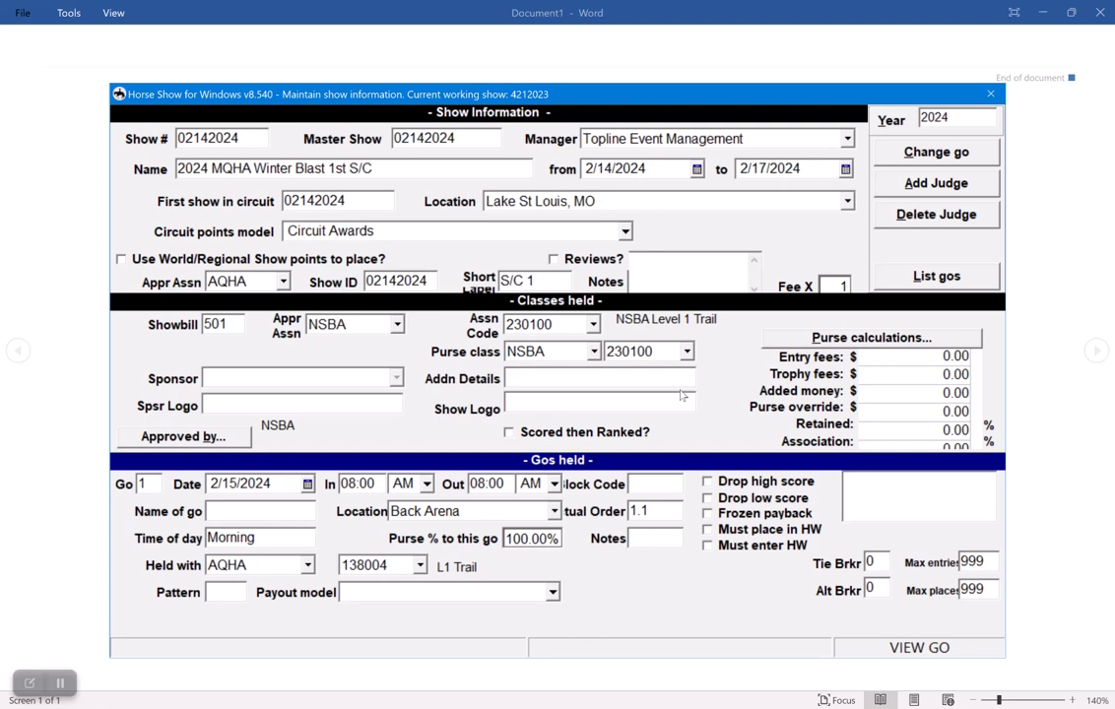
{"action": "left_click", "coordinate": [916, 279]}
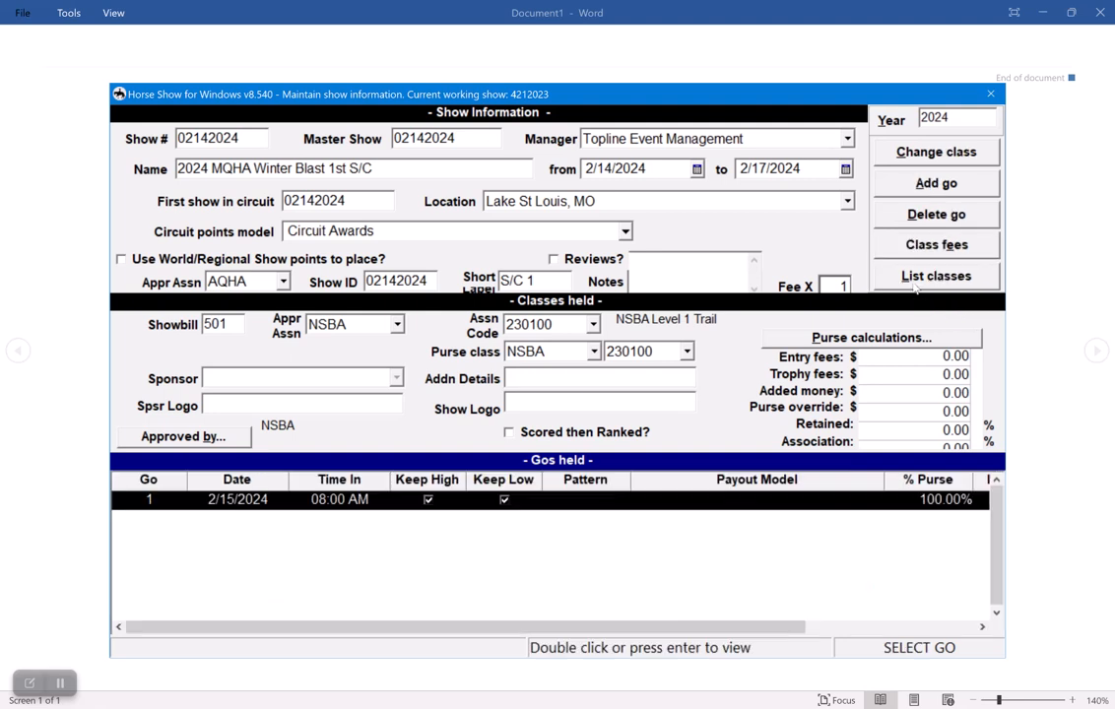
{"action": "left_click", "coordinate": [926, 277]}
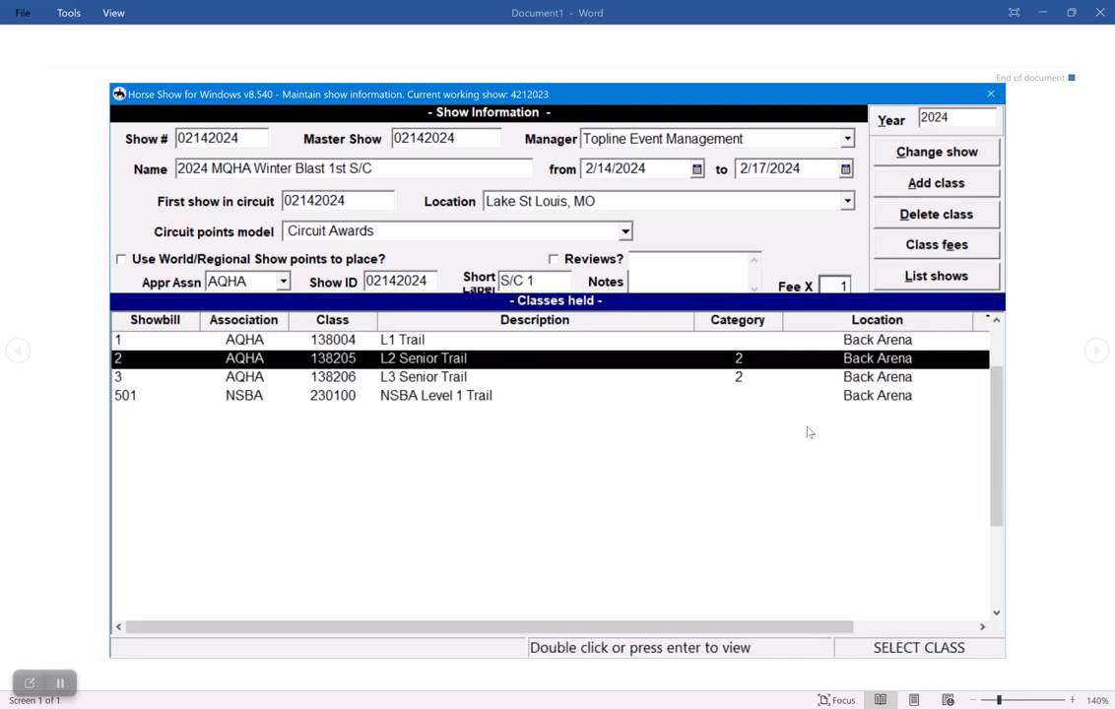
Add NSBA class 230302 (NSBA Senior Trail) as showbill 502 with its default purse class.
{"action": "key", "text": "alt+a"}
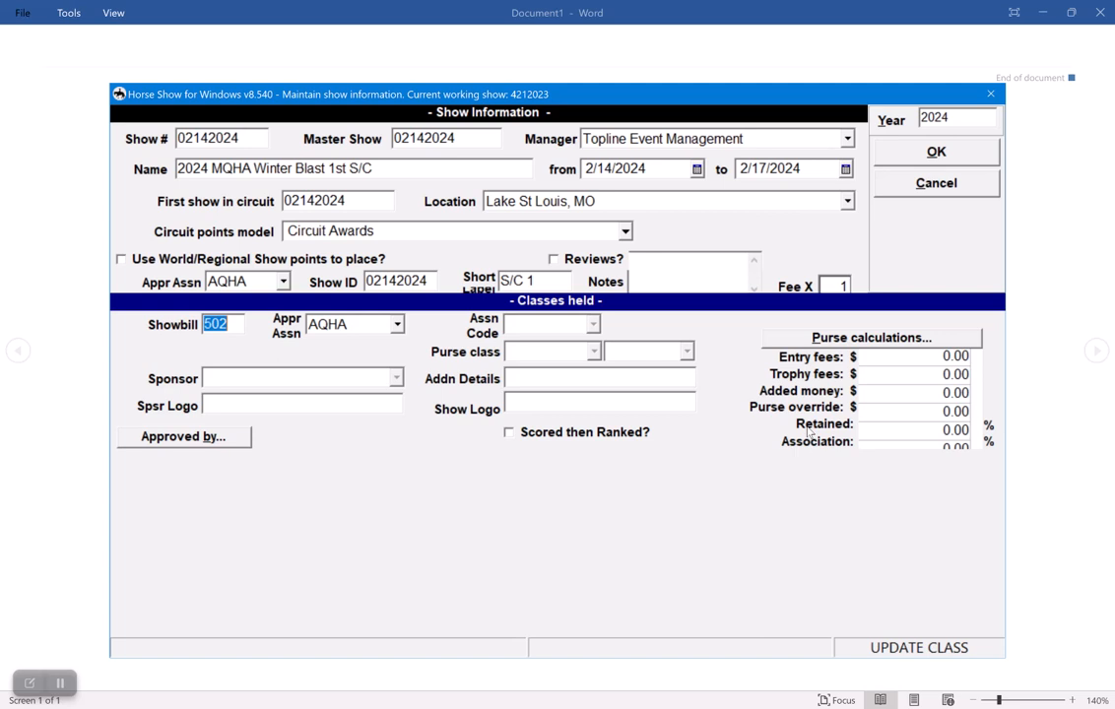
{"action": "key", "text": "Tab"}
{"action": "key", "text": "Tab"}
{"action": "key", "text": "shift+Tab"}
{"action": "type", "text": "n"}
{"action": "key", "text": "Tab"}
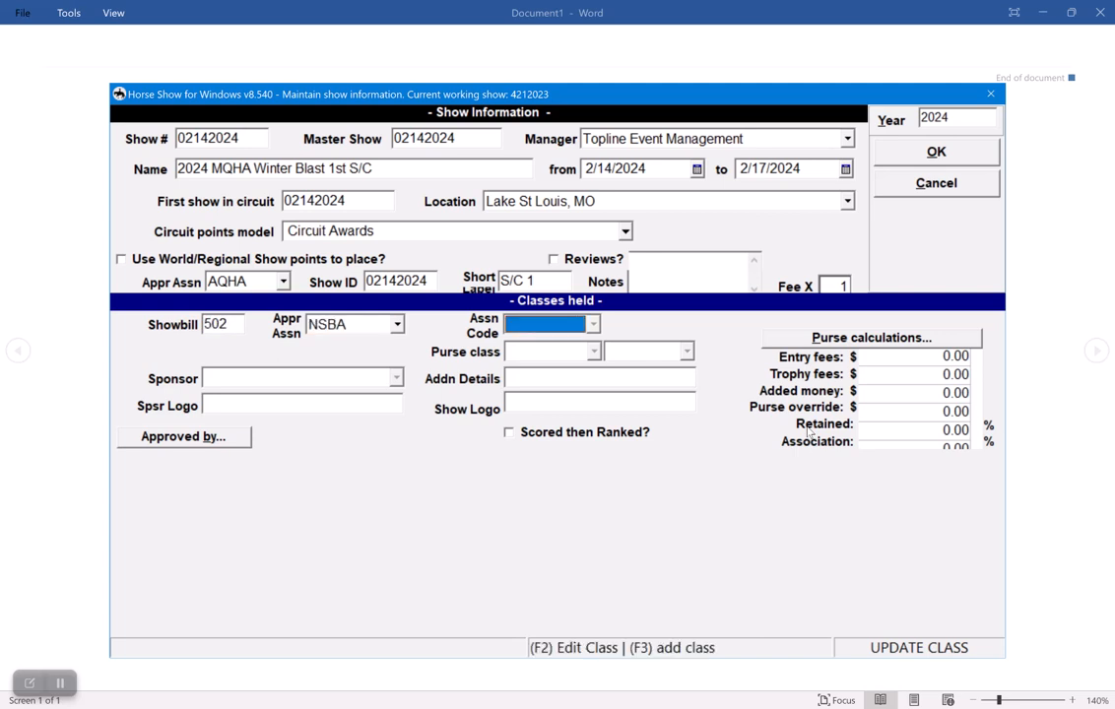
{"action": "type", "text": "230301"}
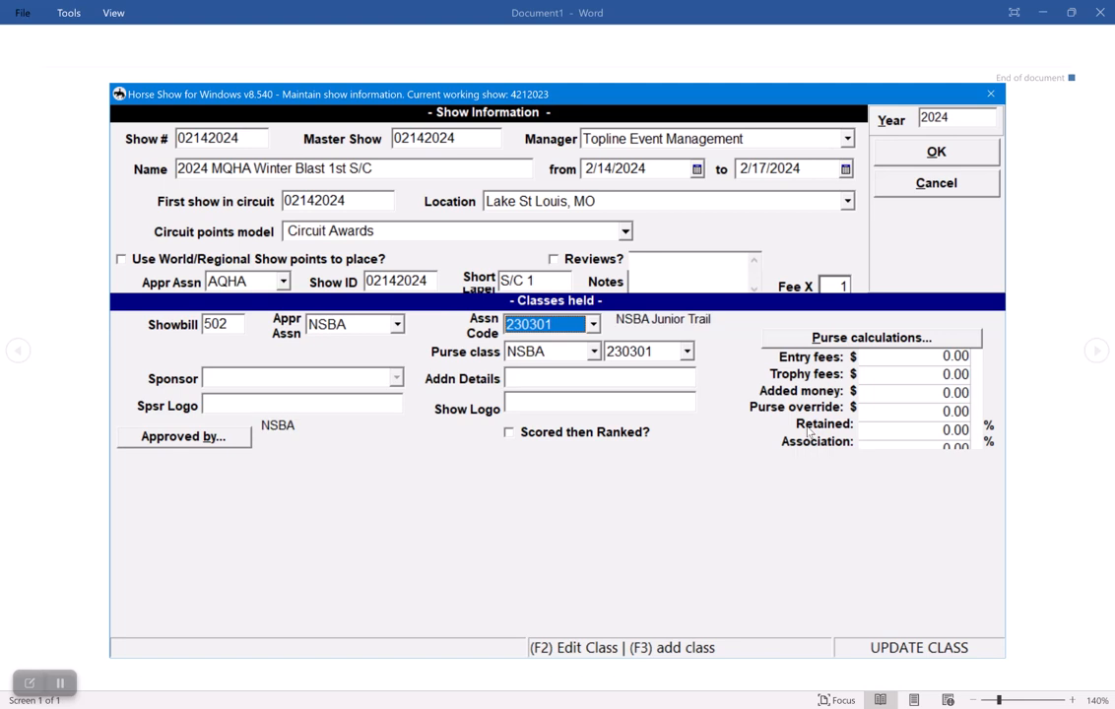
{"action": "key", "text": "BackSpace"}
{"action": "type", "text": "23"}
{"action": "type", "text": "3"}
{"action": "key", "text": "Tab"}
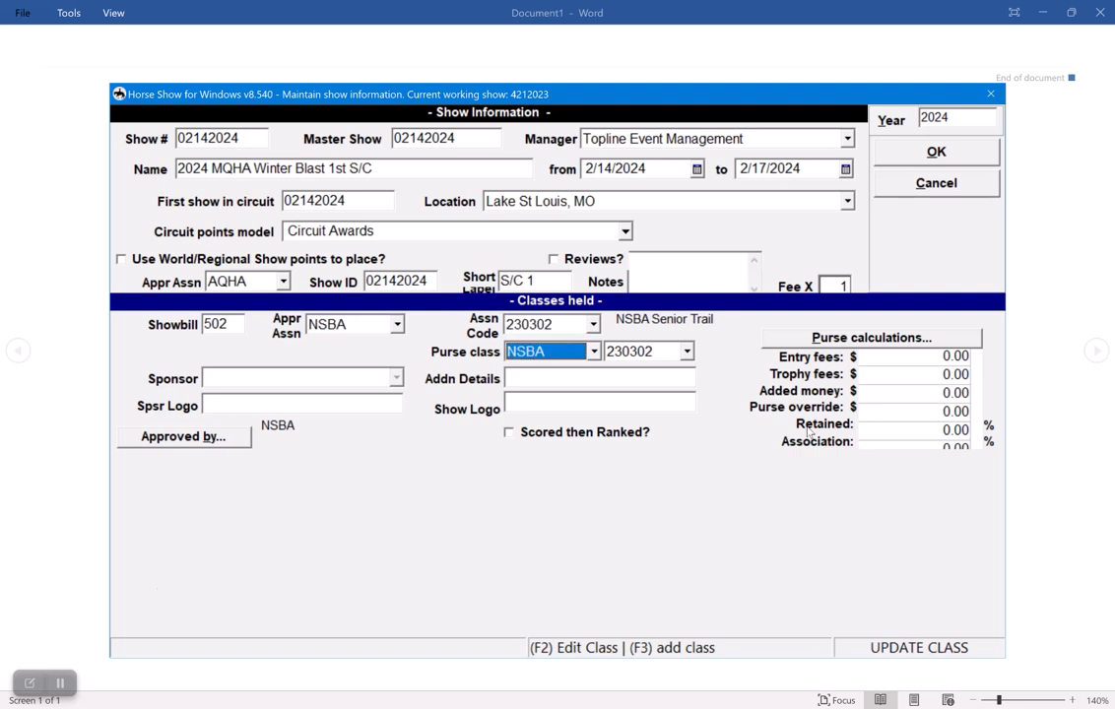
{"action": "key", "text": "Page_Down"}
Set the NSBA Senior Trail go to 2/15/2024 in the Back Arena, keeping the default times.
{"action": "key", "text": "Tab"}
{"action": "type", "text": "0215"}
{"action": "key", "text": "Tab"}
{"action": "key", "text": "Tab"}
{"action": "key", "text": "Tab"}
{"action": "key", "text": "Tab"}
Set the NSBA Senior Trail go as held with AQHA class 138206, save it, and return to the class list.
{"action": "key", "text": "Tab"}
{"action": "type", "text": "Bac"}
{"action": "key", "text": "Tab"}
{"action": "key", "text": "Tab"}
{"action": "type", "text": "A"}
{"action": "key", "text": "Tab"}
{"action": "type", "text": "13"}
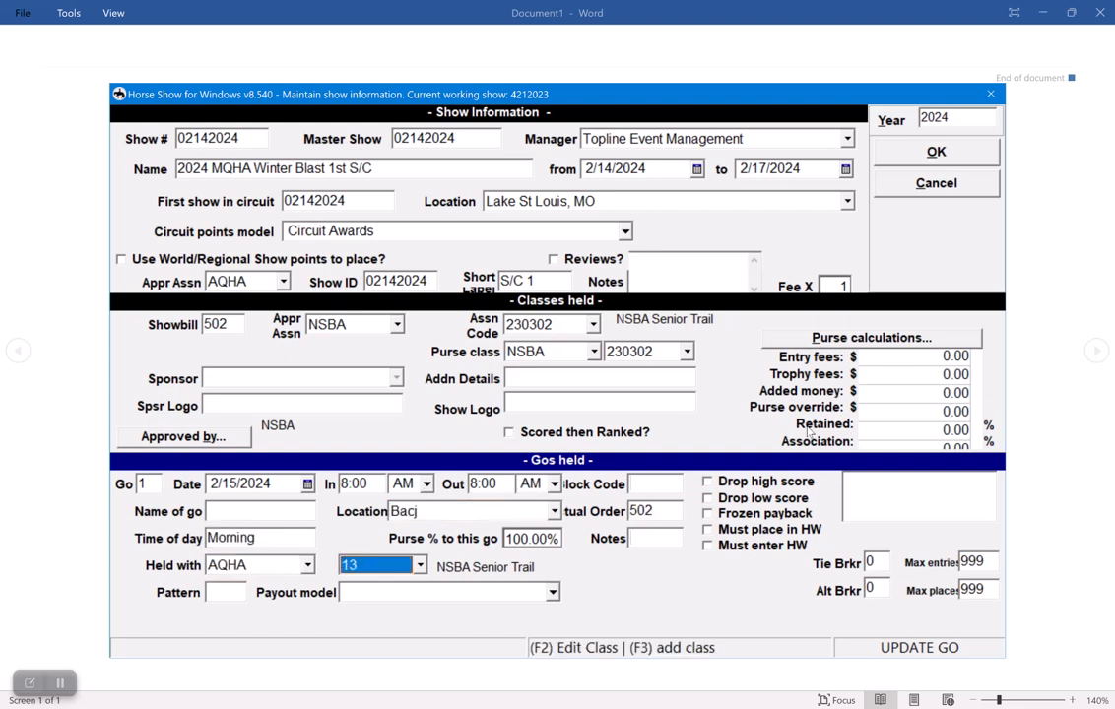
{"action": "type", "text": "8206"}
{"action": "key", "text": "Tab"}
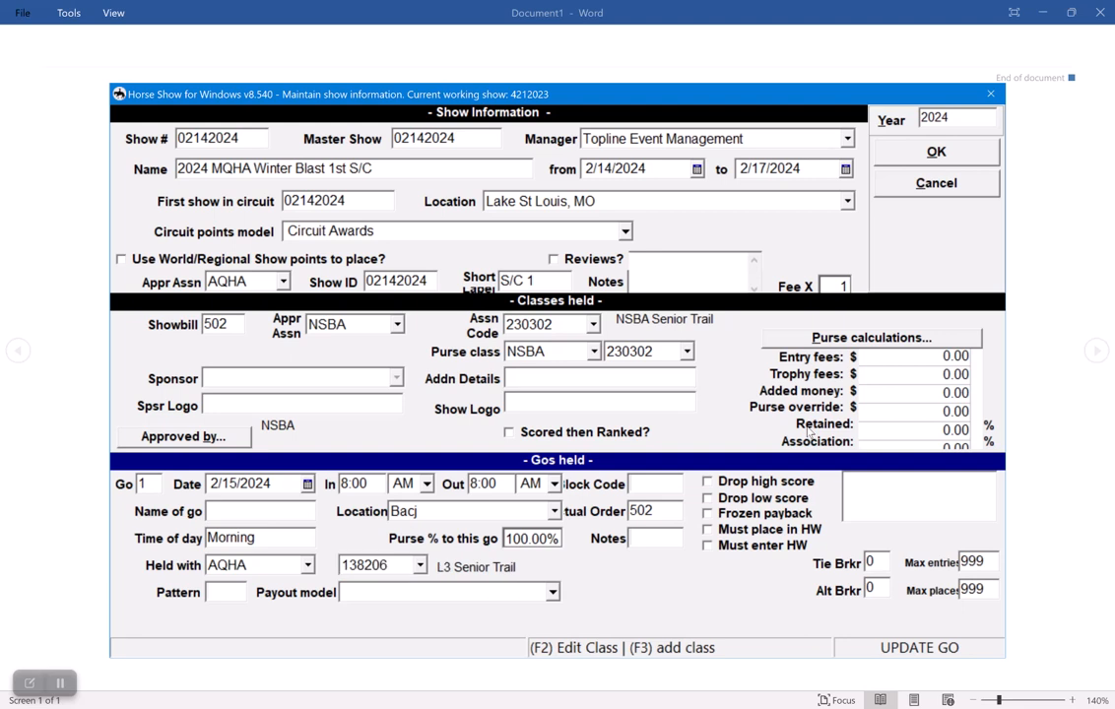
{"action": "key", "text": "Return"}
{"action": "key", "text": "Escape"}
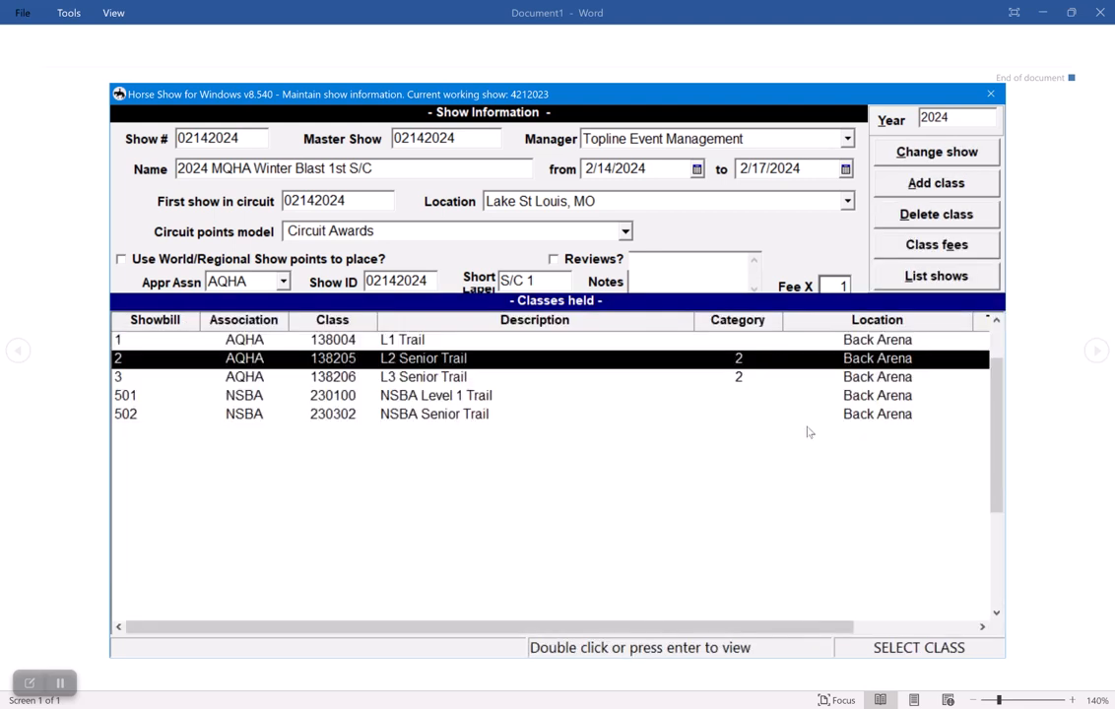
{"action": "left_click", "coordinate": [60, 683]}
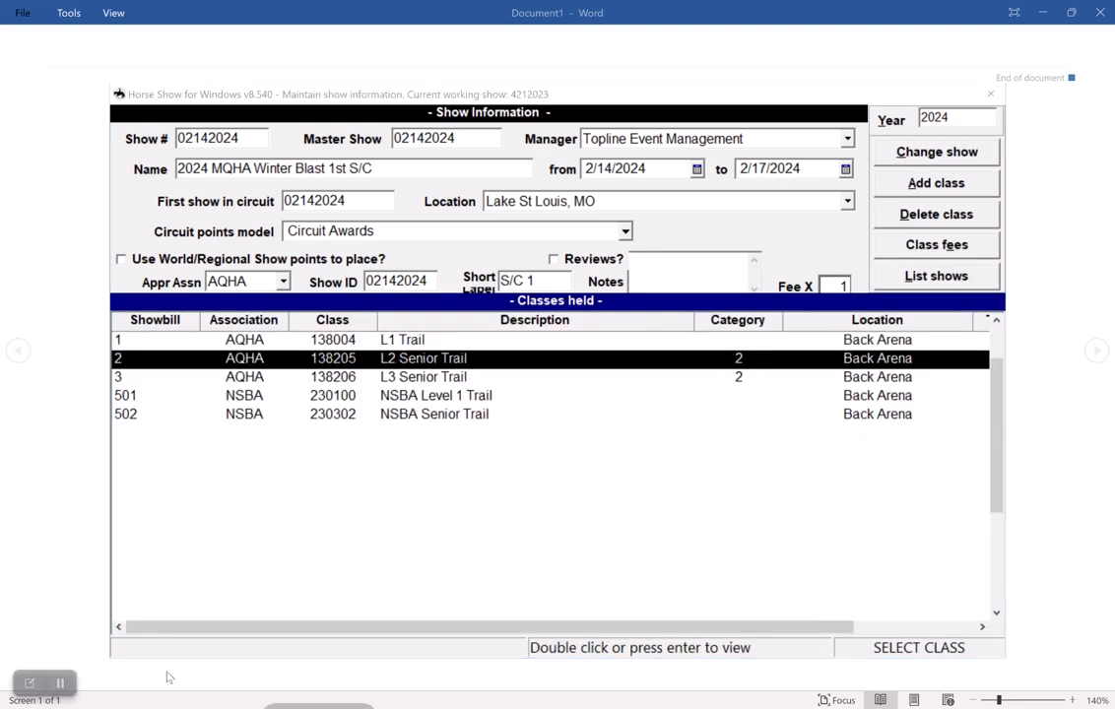